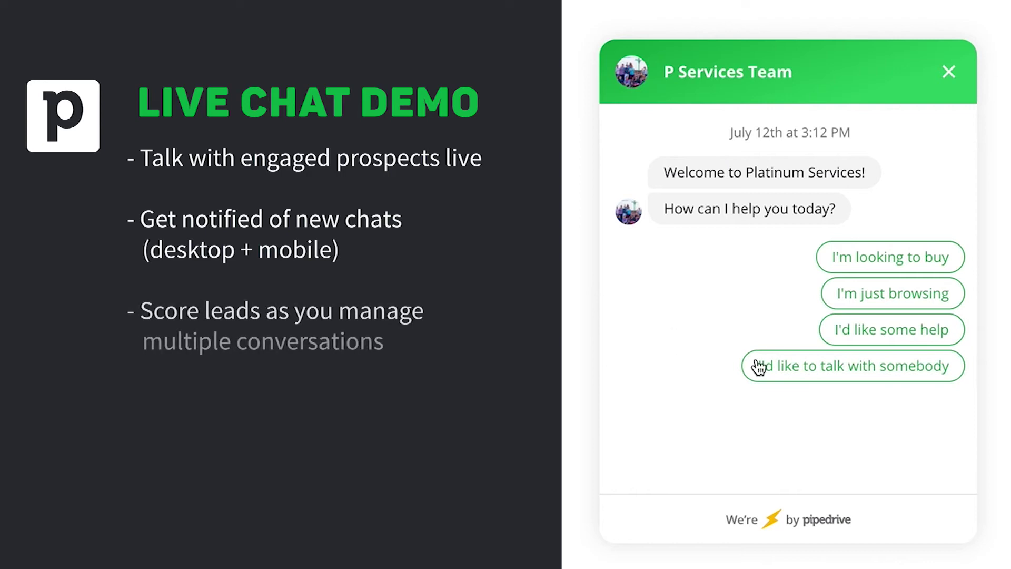
# As the visitor, ask to talk with somebody, then claim the new Portland chat as the agent
pyautogui.click(759, 367)
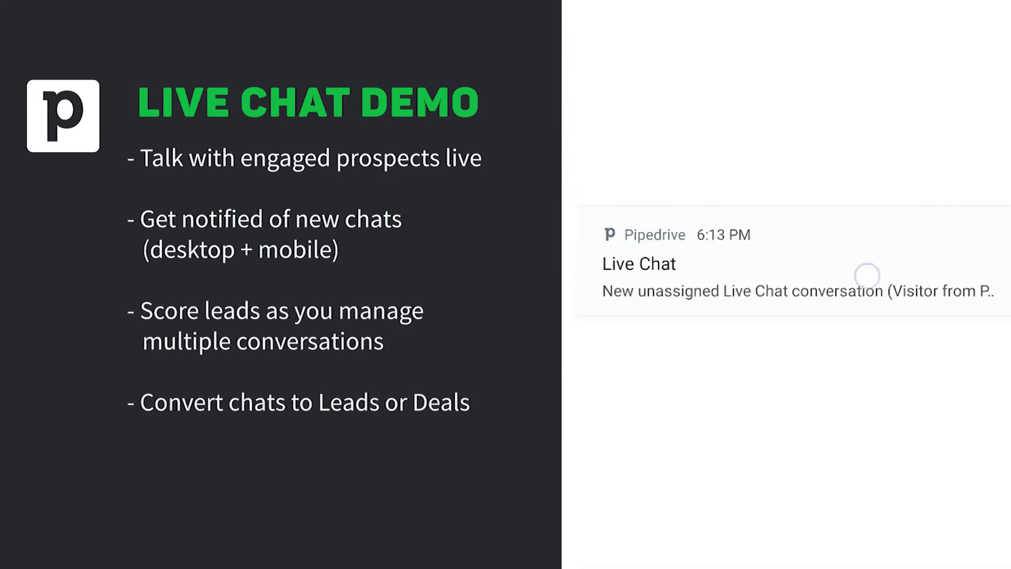
pyautogui.click(868, 275)
pyautogui.click(803, 469)
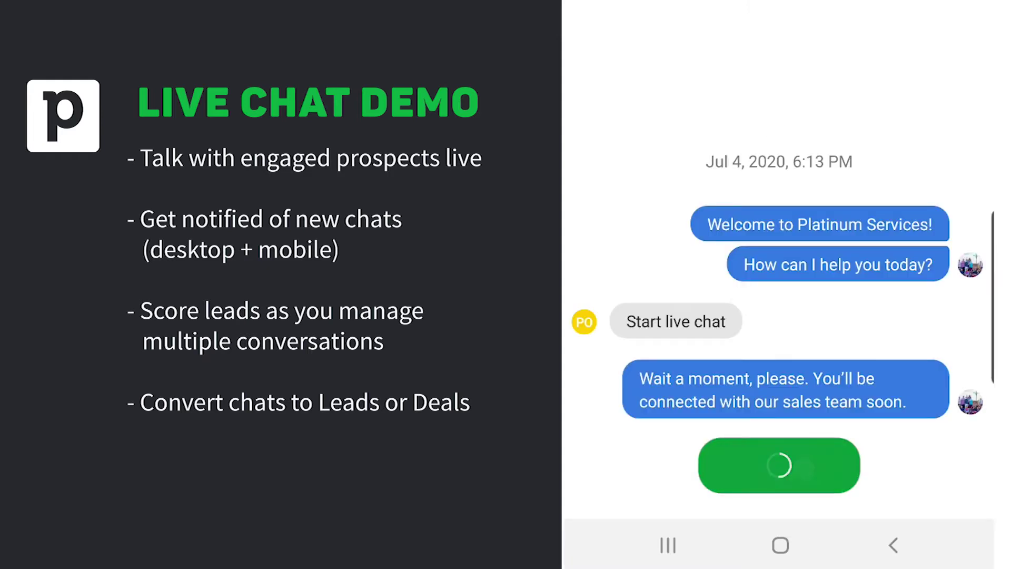
# Greet the visitor with Hello and send the question 'I have more questions about your premium plan'
pyautogui.click(801, 493)
pyautogui.click(820, 369)
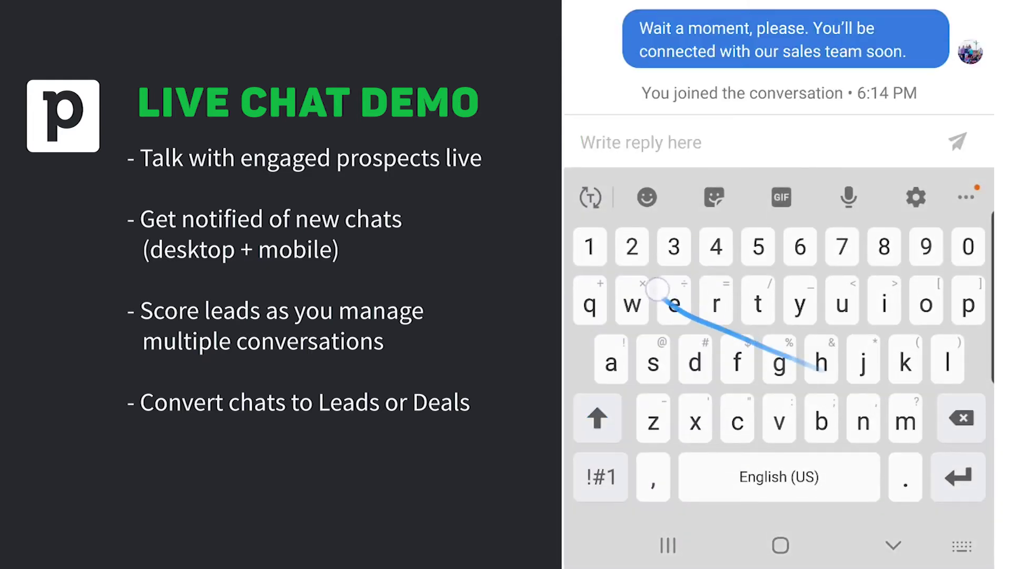
pyautogui.moveTo(819, 368); pyautogui.dragTo(926, 303)
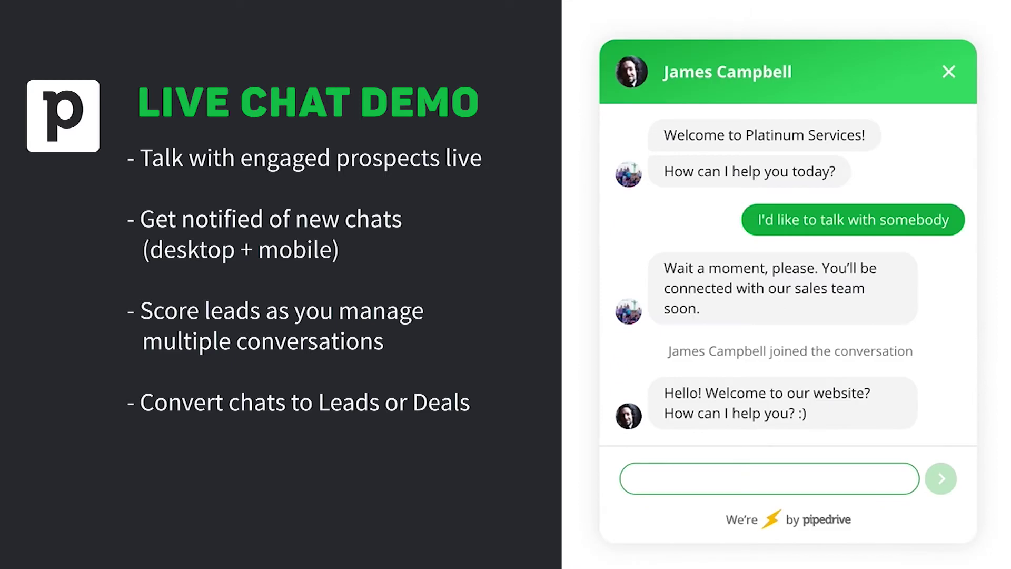
pyautogui.write('I have more questions ')
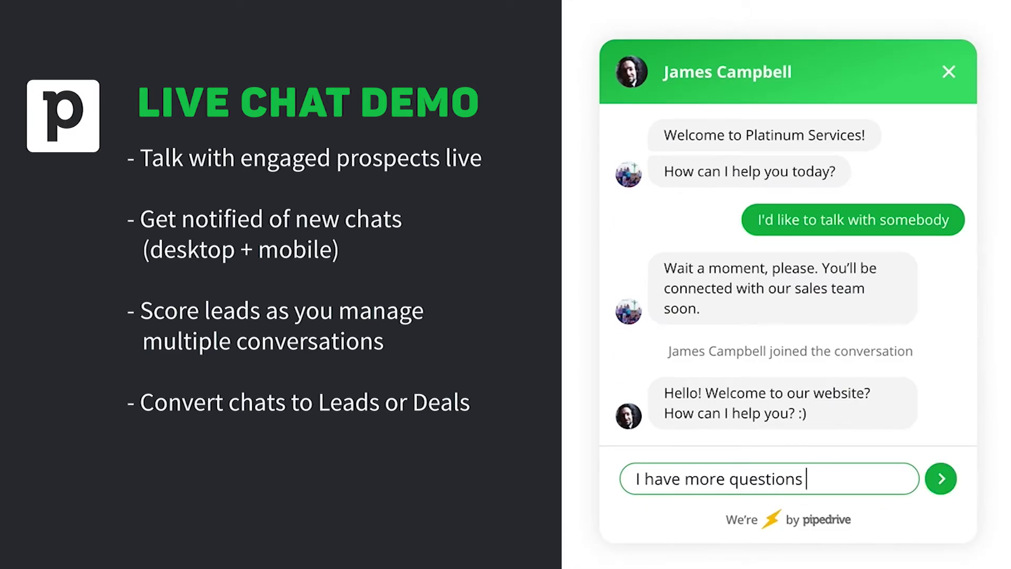
pyautogui.write('about your premium pla')
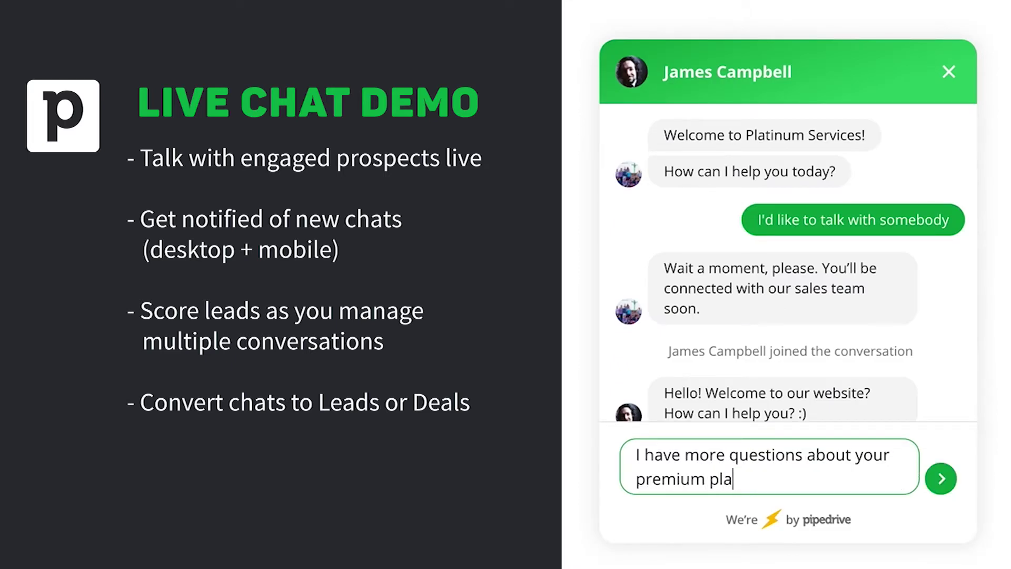
pyautogui.write('n')
pyautogui.press('Return')
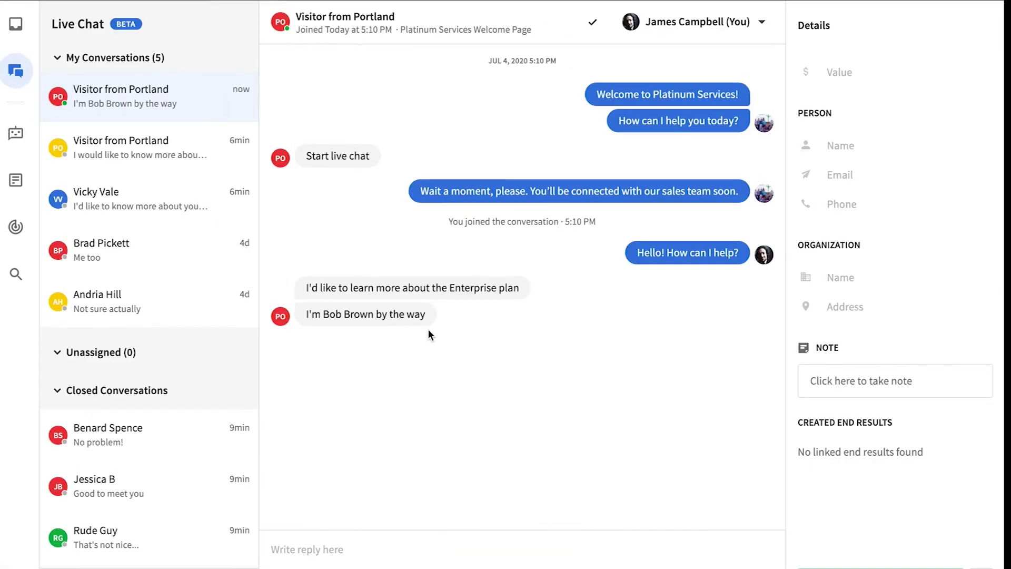
pyautogui.click(843, 145)
pyautogui.write('Brown')
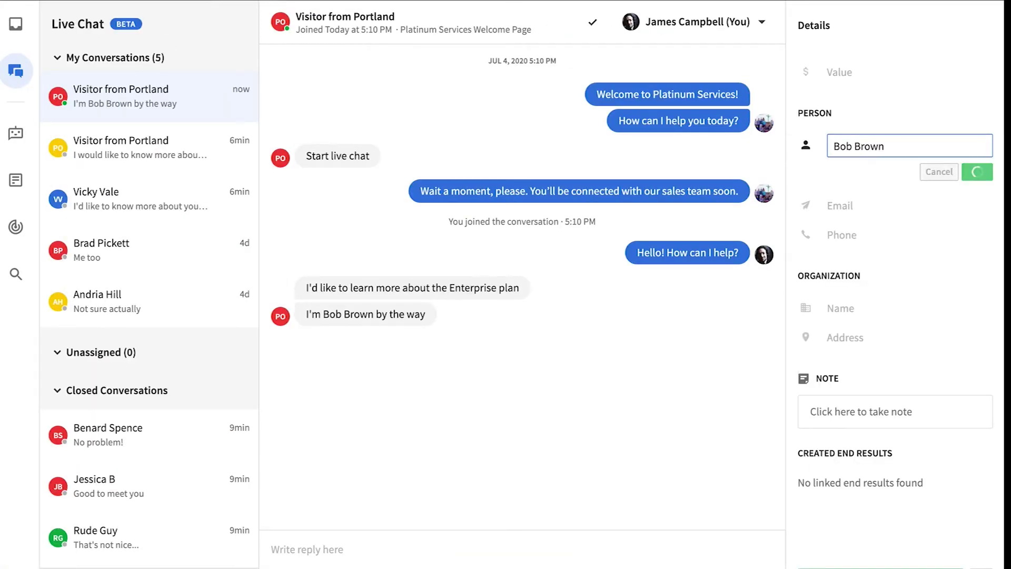
pyautogui.press('Return')
pyautogui.click(842, 205)
pyautogui.write('555-555-3452')
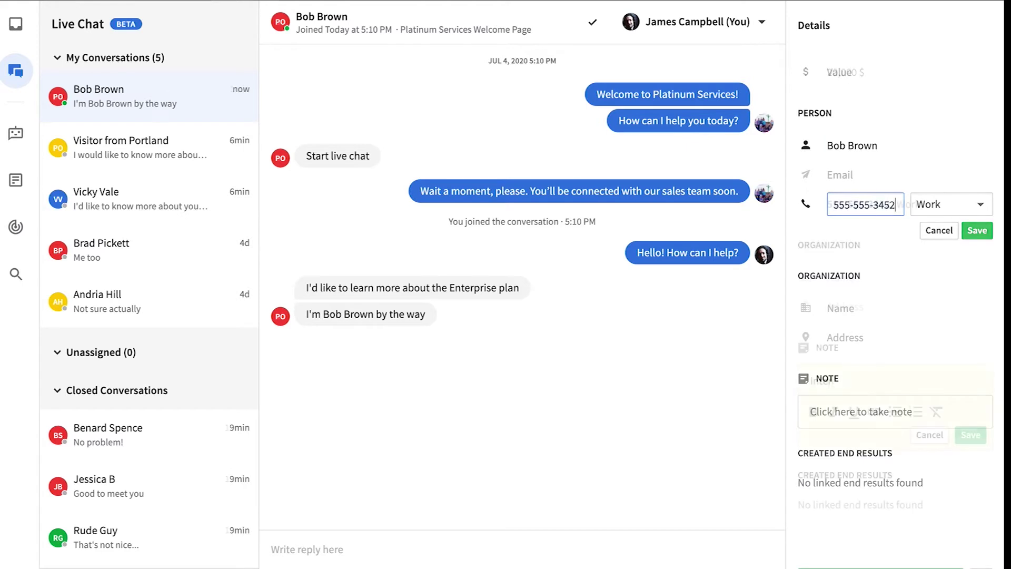
pyautogui.press('Return')
# Save an enterprise-plan interest note and convert the conversation into a deal
pyautogui.write('Interested in our enterprise plan')
pyautogui.click(971, 435)
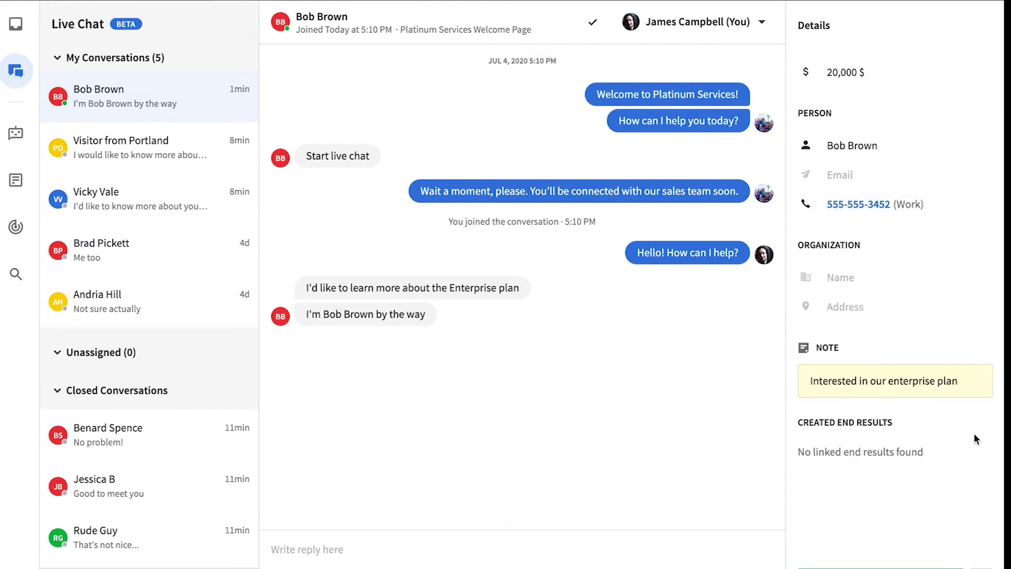
pyautogui.click(981, 547)
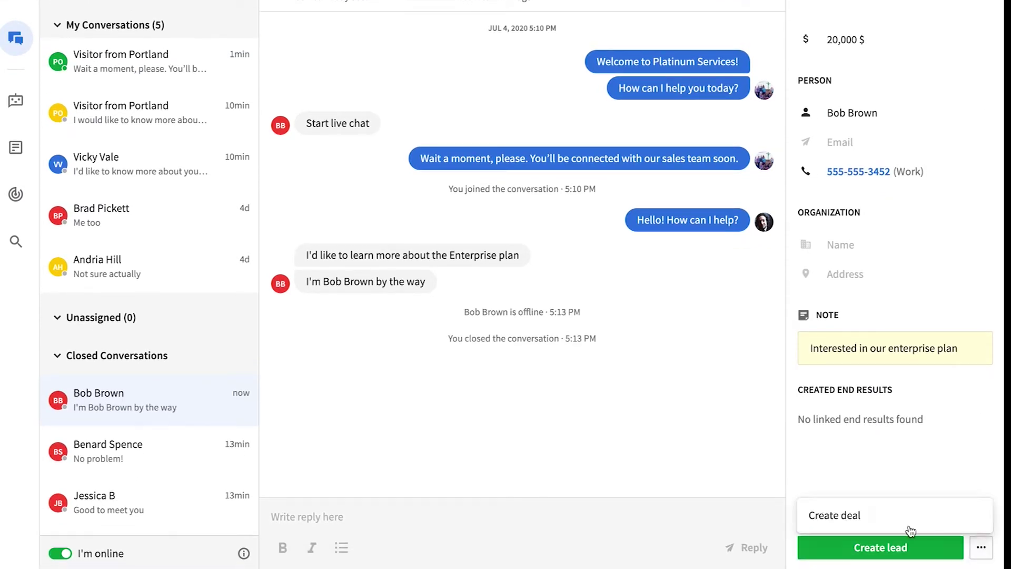
pyautogui.click(863, 516)
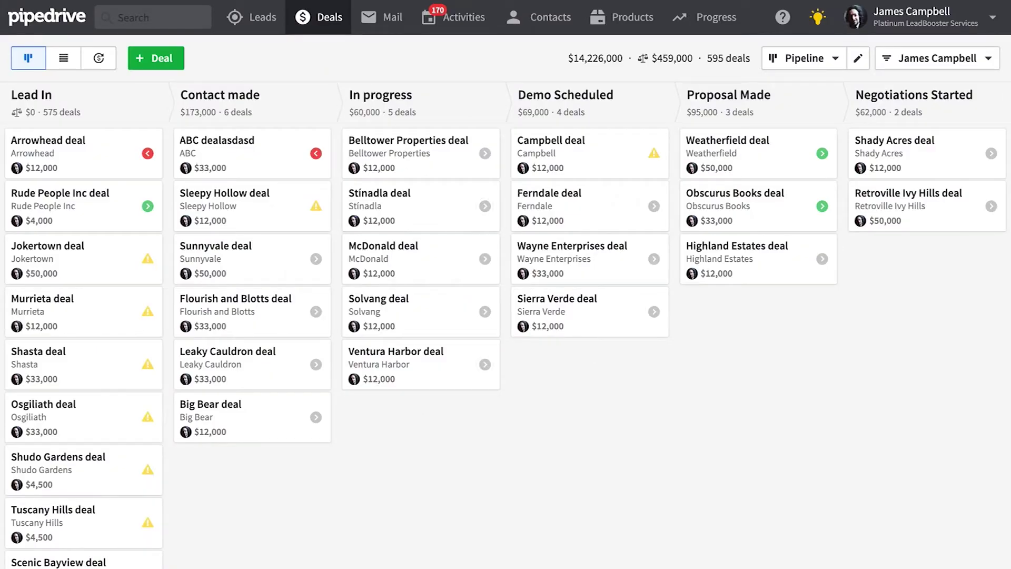
# Reach LeadBooster playbooks via the account menu, check Platinum Services Welcome Page, and start a new playbook
pyautogui.click(921, 17)
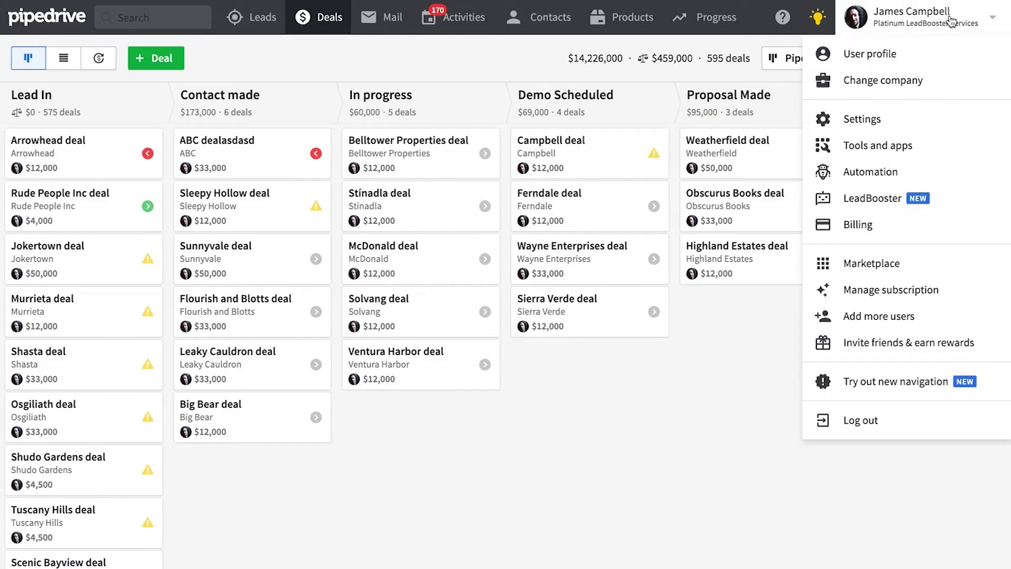
pyautogui.click(954, 211)
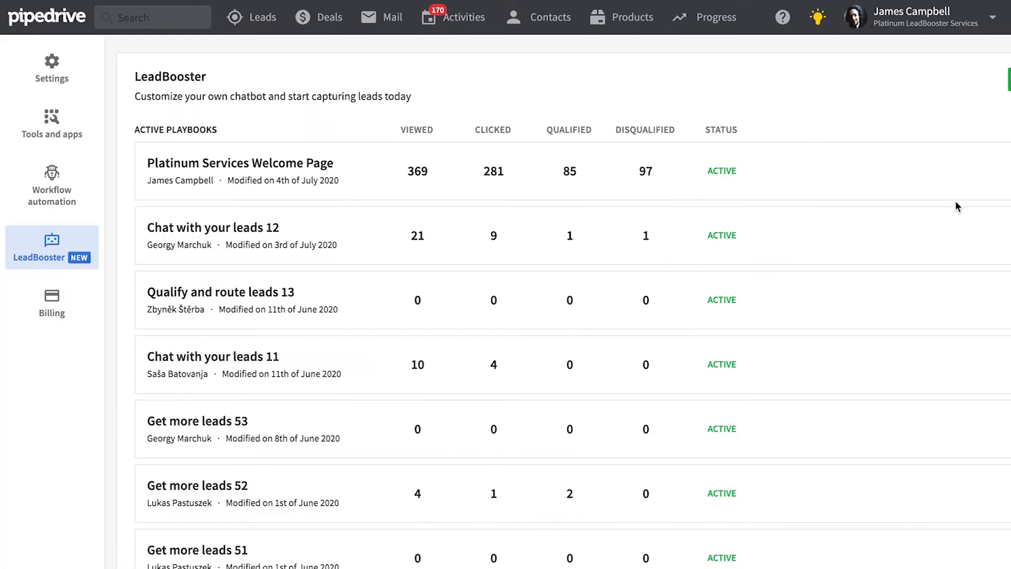
pyautogui.hscroll(4, 588, 158)
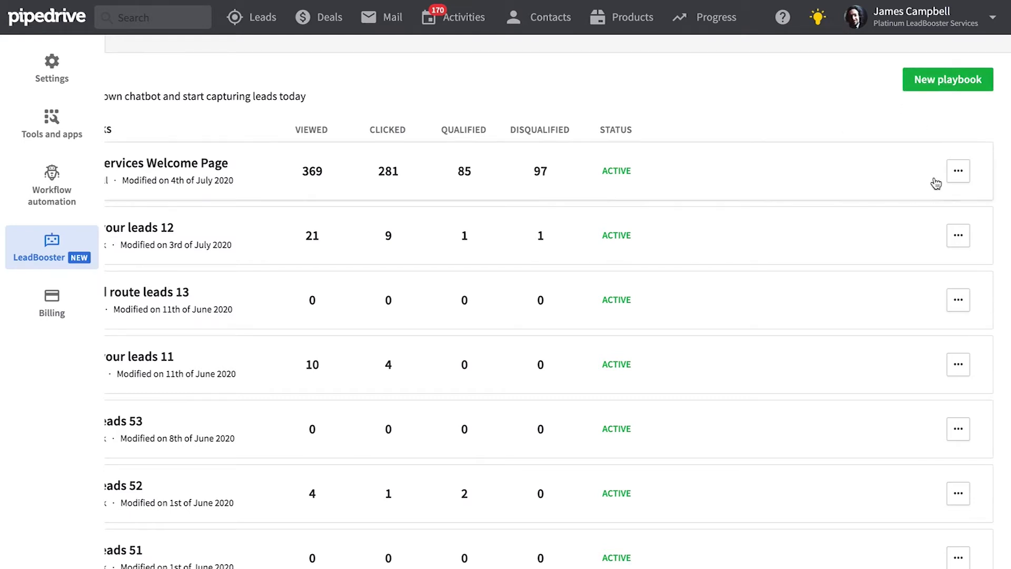
pyautogui.click(958, 173)
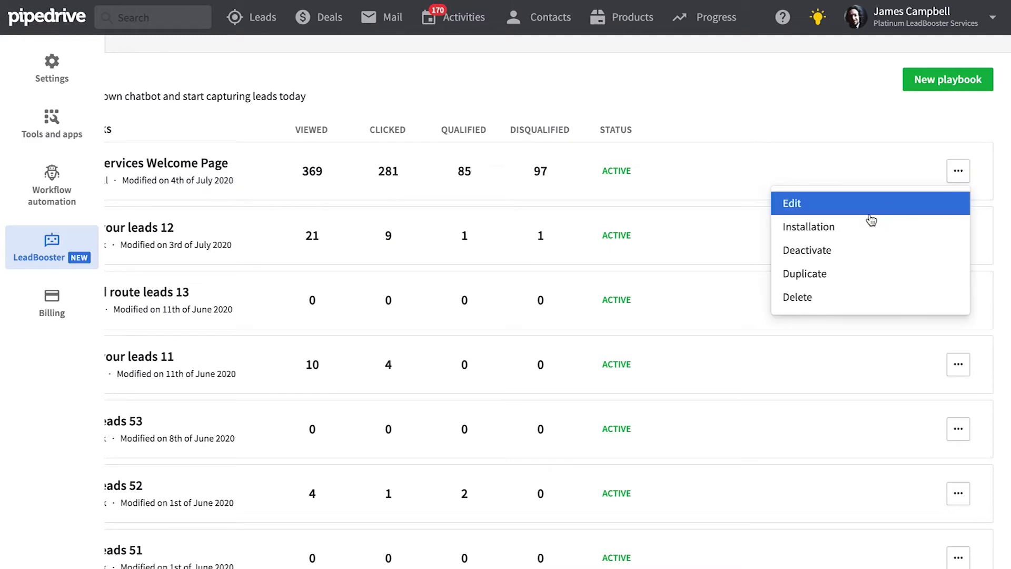
pyautogui.click(956, 79)
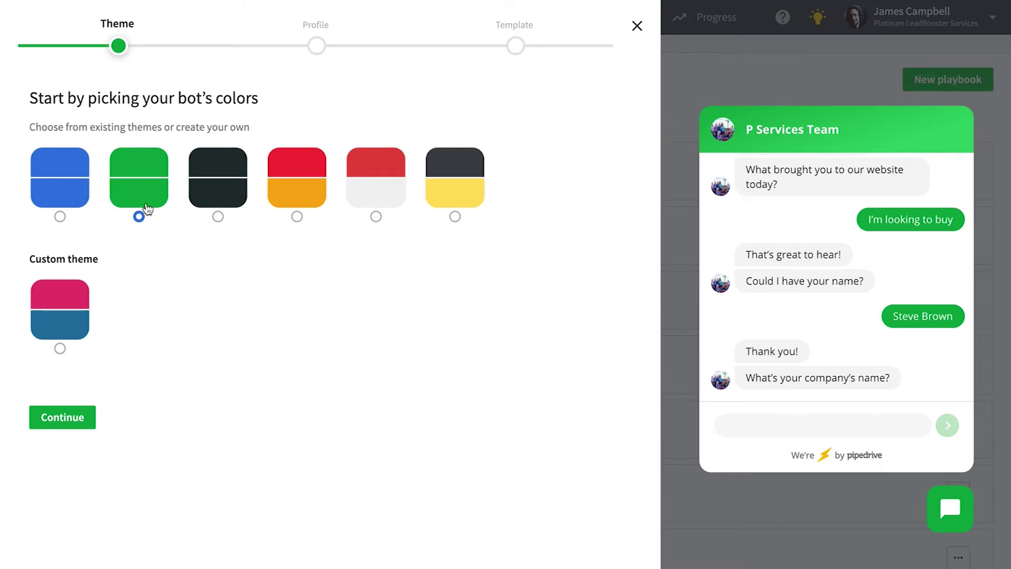
# Keep the default theme and bot profile, then create a playbook from 'Chat with your leads'
pyautogui.click(59, 426)
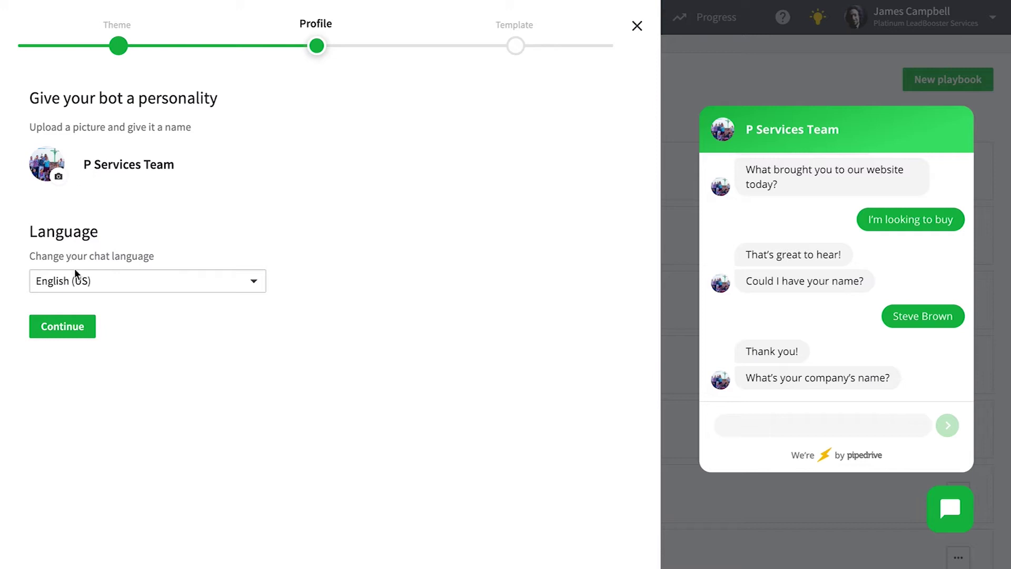
pyautogui.click(68, 331)
pyautogui.click(221, 365)
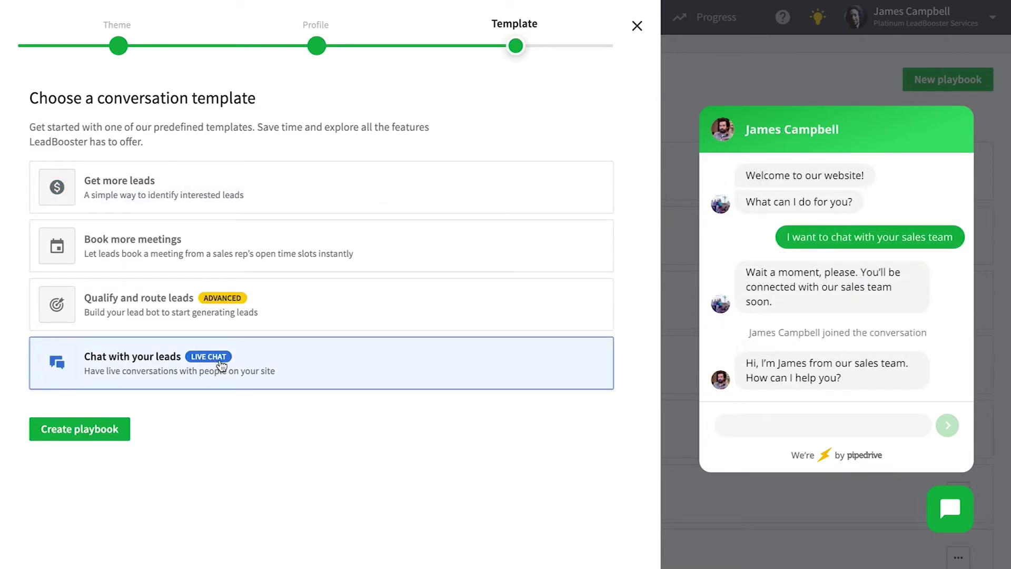
pyautogui.click(88, 437)
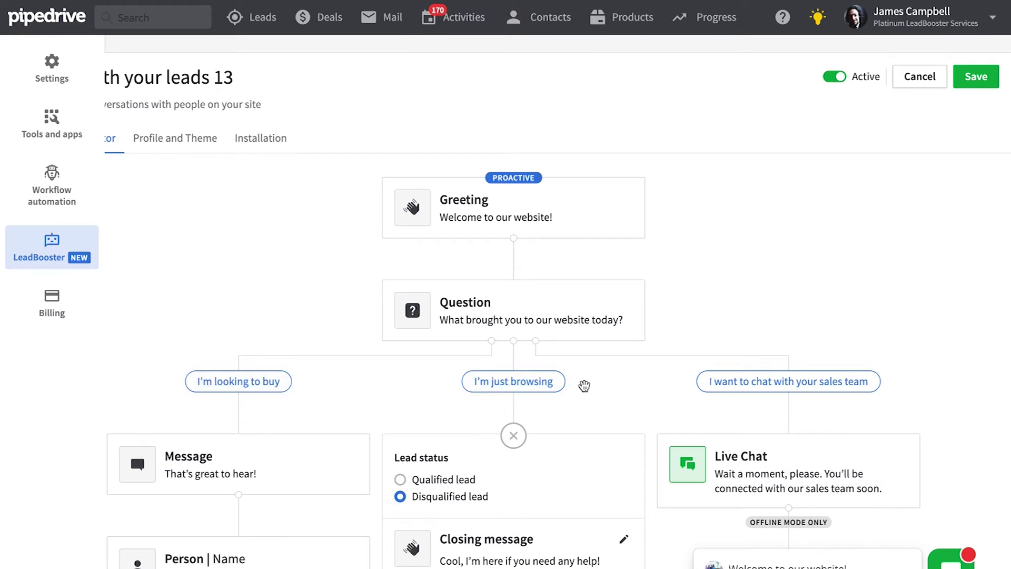
pyautogui.moveTo(772, 409)
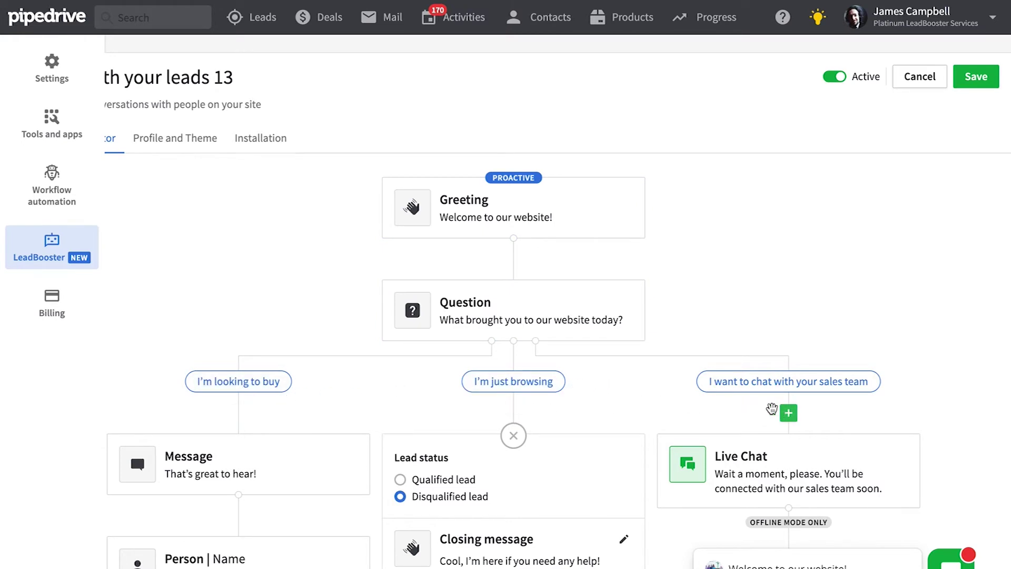
# Review the playbook's three branches and keep qualified chats saved as Deals
pyautogui.scroll(-3, 390, 404)
pyautogui.scroll(-3, 389, 403)
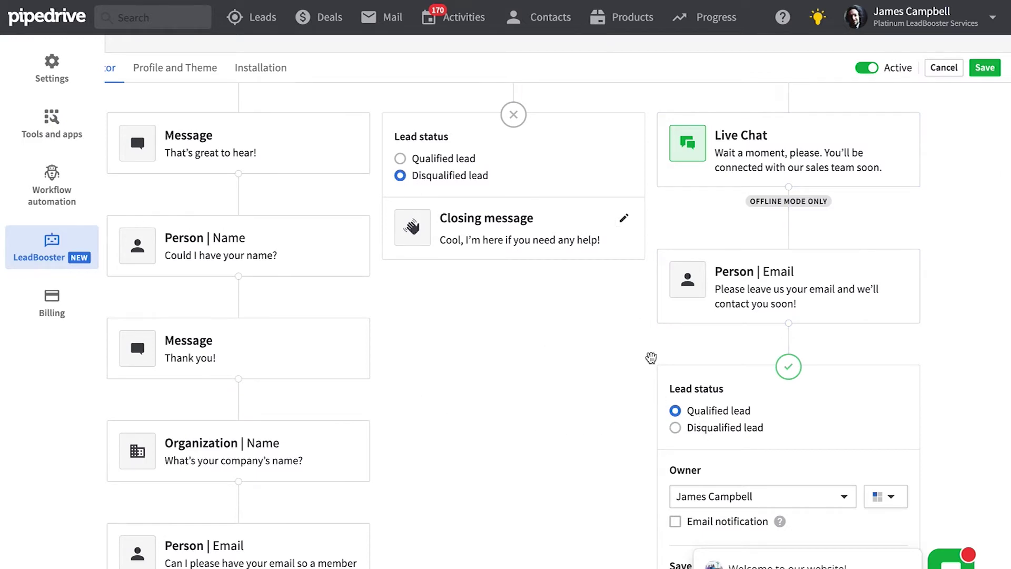
pyautogui.scroll(-2, 651, 359)
pyautogui.scroll(-1, 651, 359)
pyautogui.scroll(-1, 666, 362)
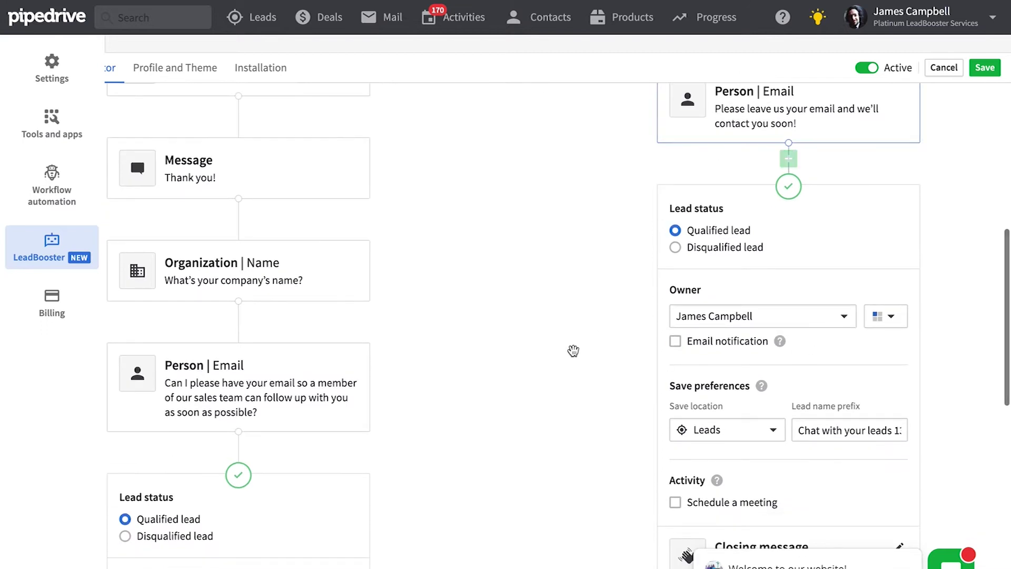
pyautogui.scroll(-1, 573, 350)
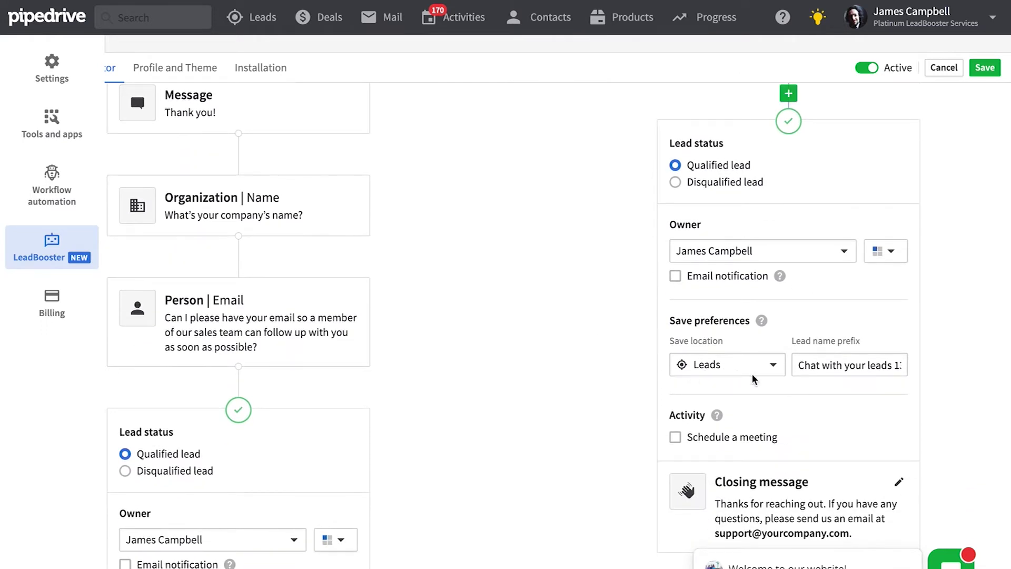
pyautogui.scroll(-3, 237, 422)
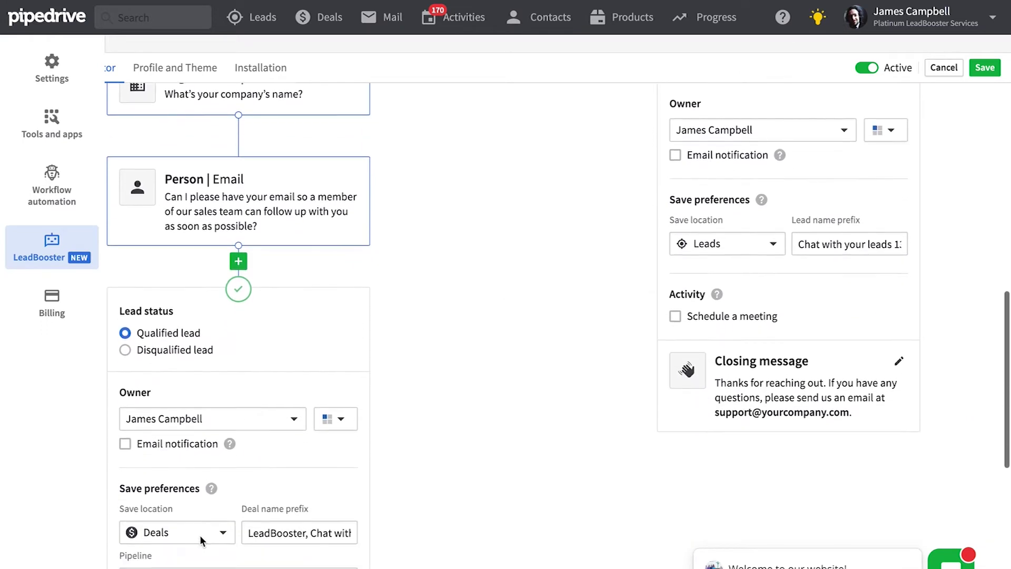
pyautogui.click(206, 533)
pyautogui.click(206, 536)
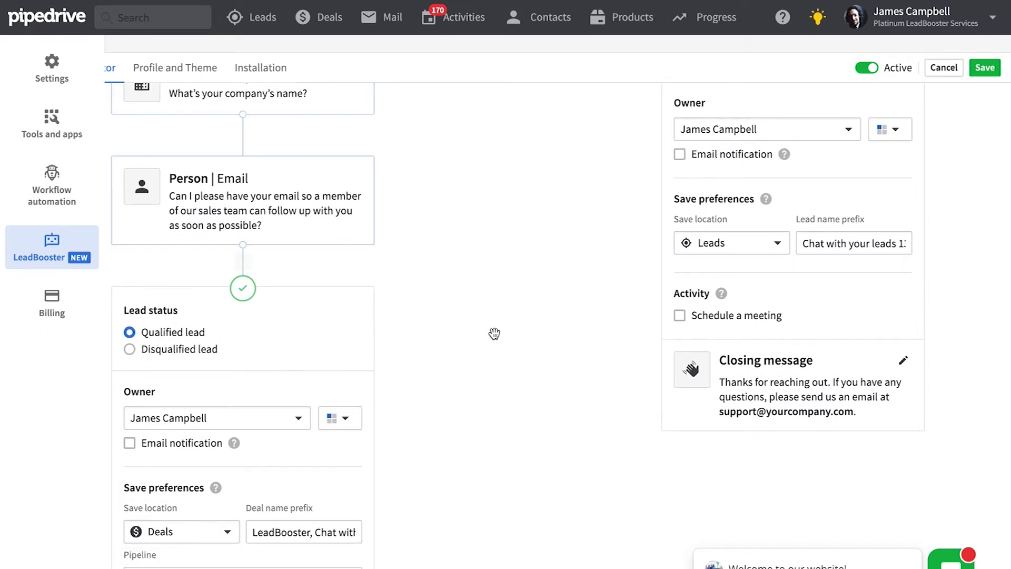
pyautogui.scroll(5, 492, 333)
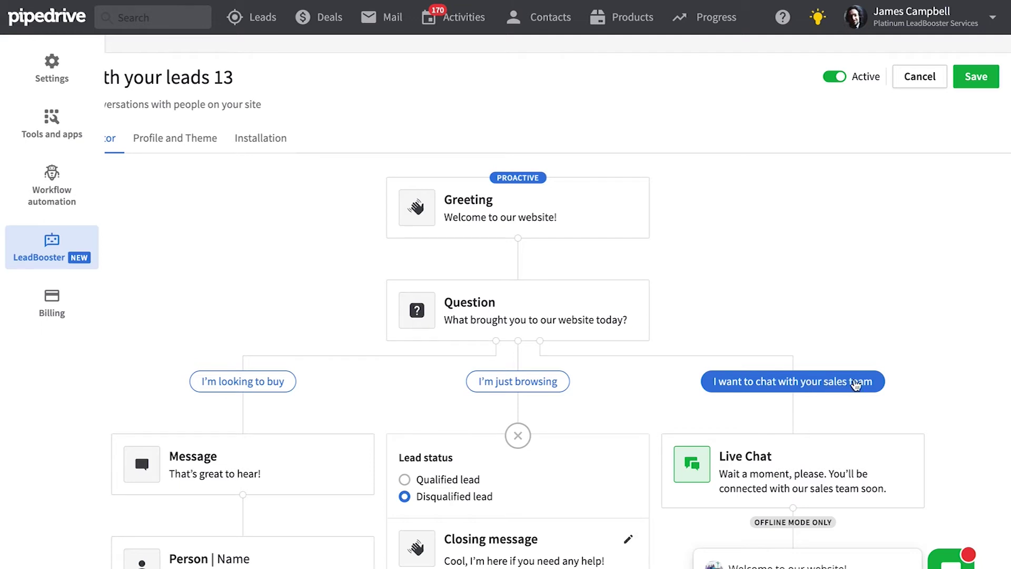
pyautogui.scroll(-5, 861, 386)
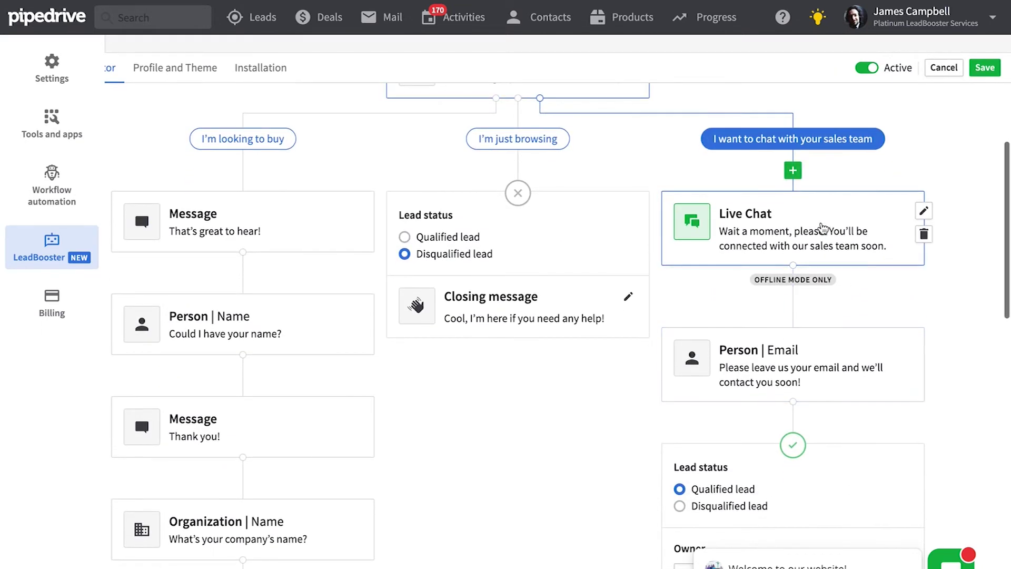
pyautogui.click(819, 230)
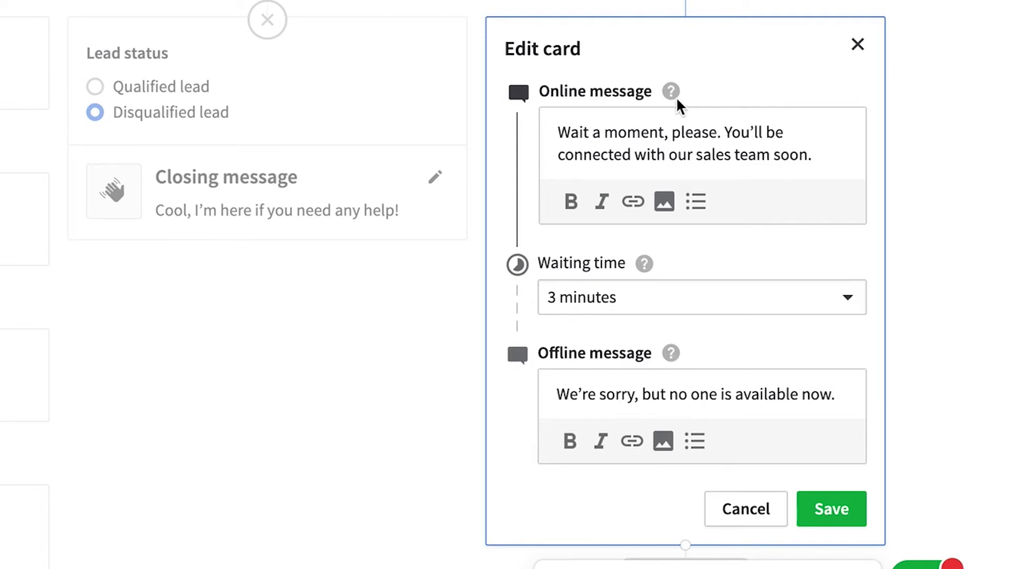
pyautogui.moveTo(671, 92)
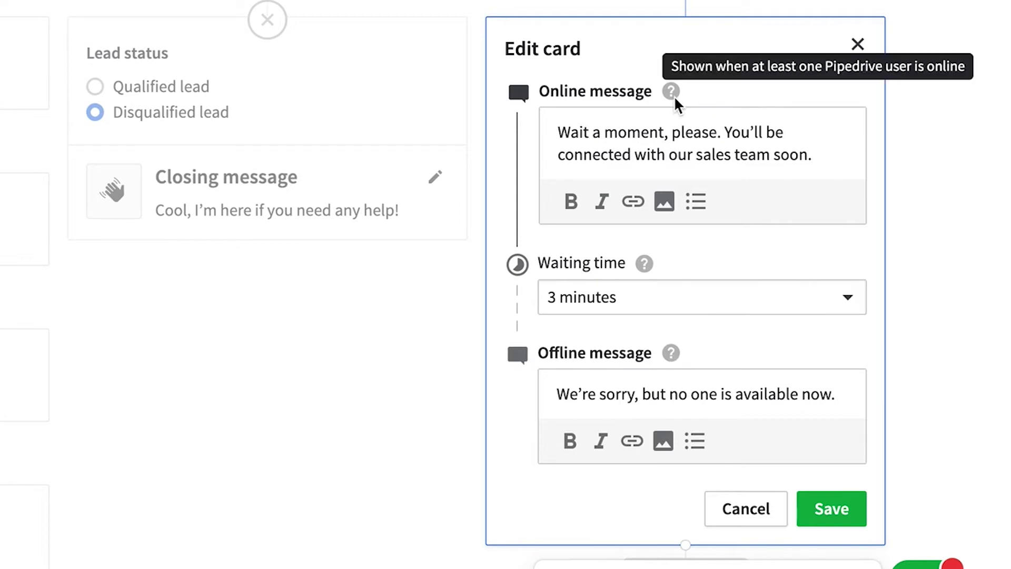
pyautogui.click(780, 294)
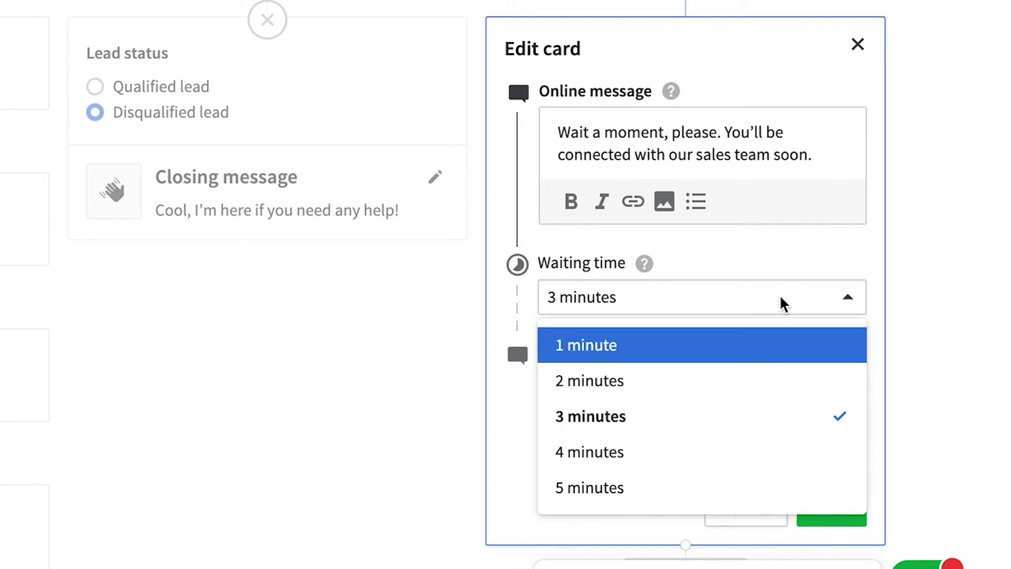
pyautogui.scroll(-2, 808, 477)
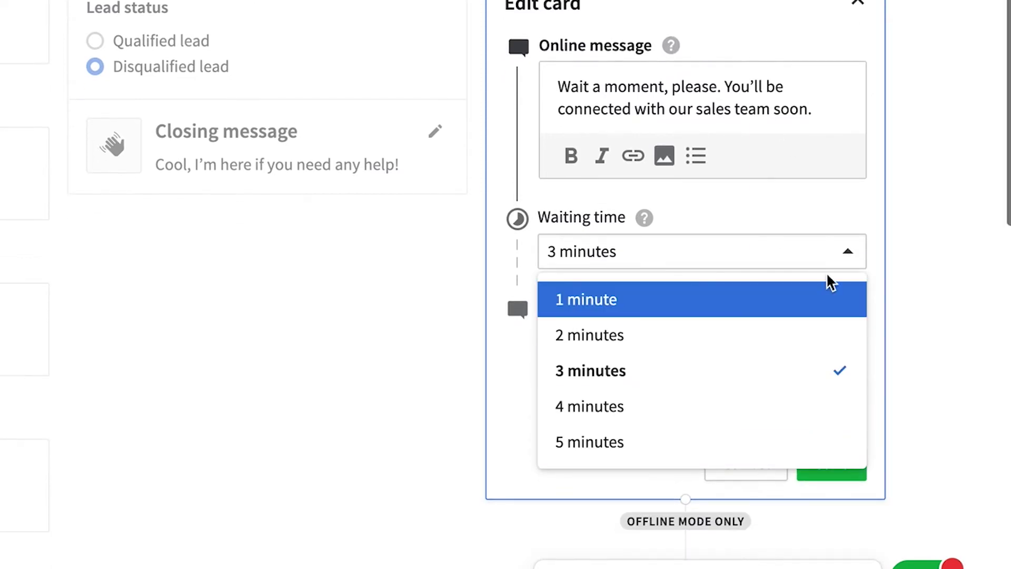
pyautogui.click(840, 208)
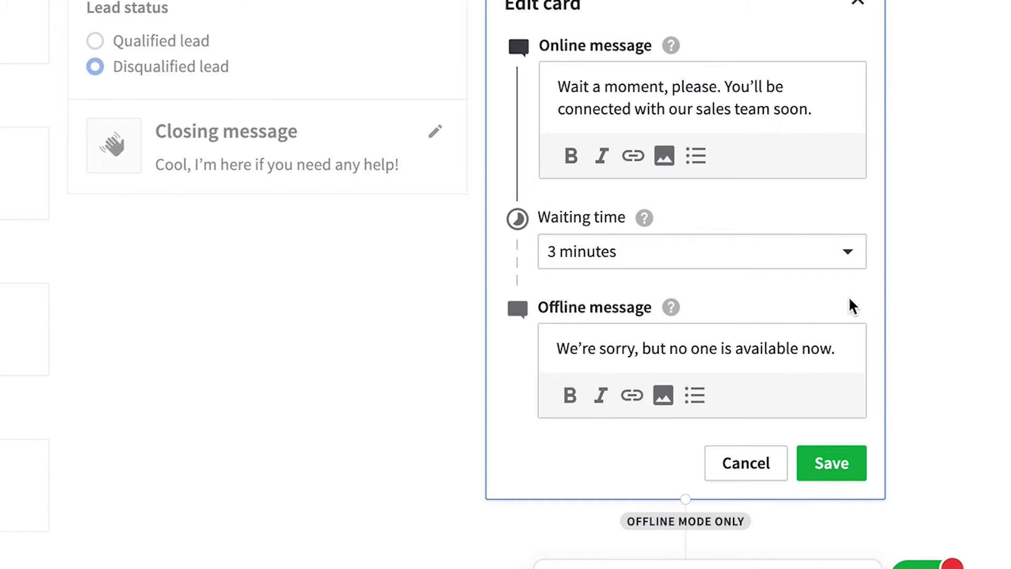
pyautogui.click(767, 463)
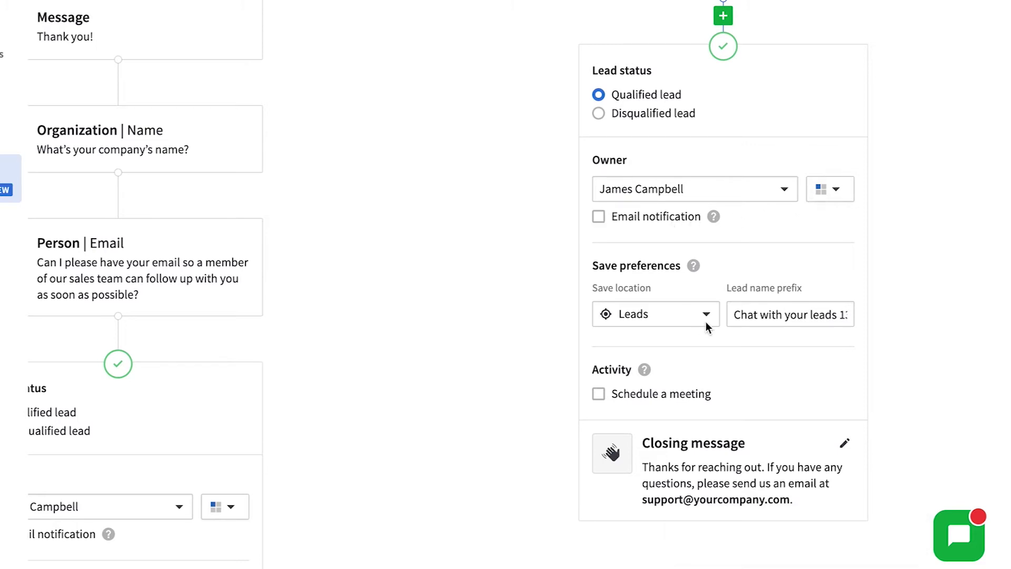
# Enable meeting scheduling with Platinum Services Demo availability and test-book Monday at 11:00 PM
pyautogui.click(650, 394)
pyautogui.scroll(-3, 703, 385)
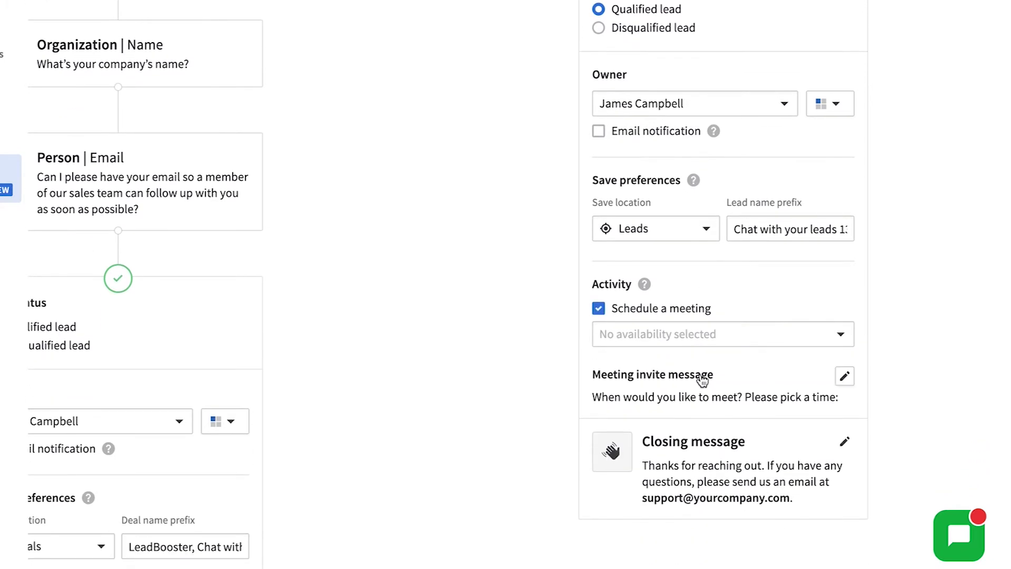
pyautogui.click(818, 336)
pyautogui.click(700, 376)
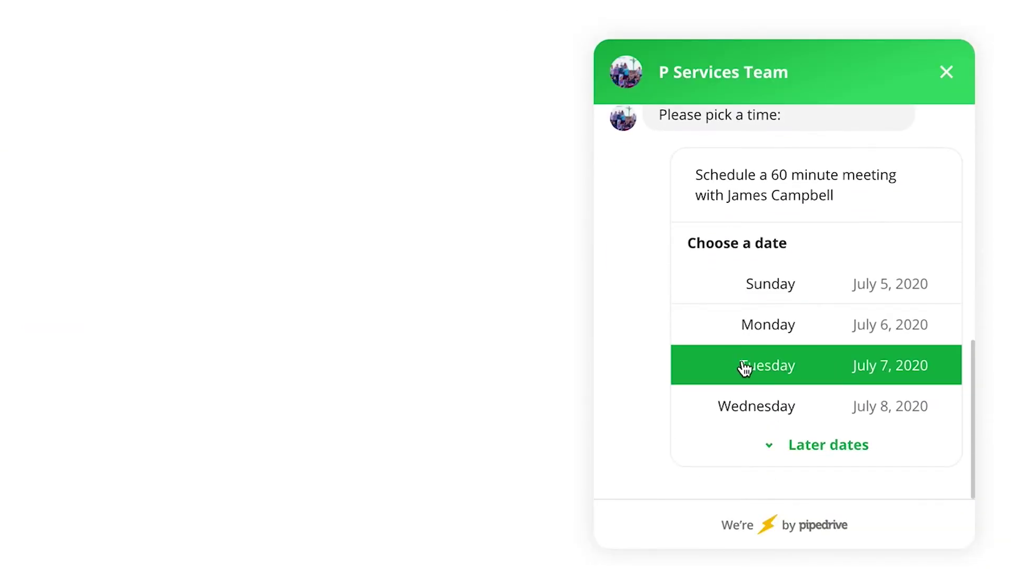
pyautogui.click(771, 329)
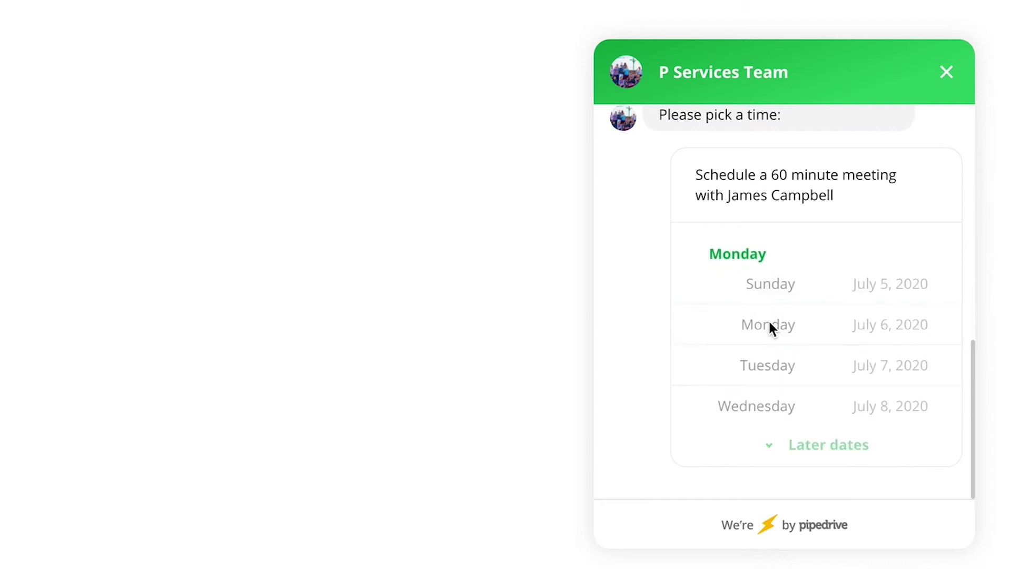
pyautogui.click(814, 444)
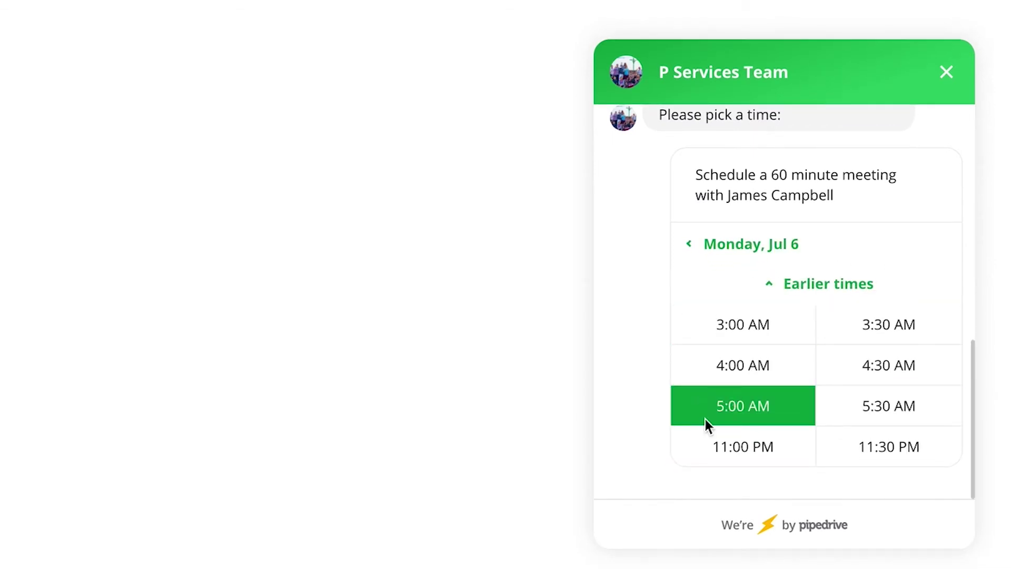
pyautogui.click(739, 448)
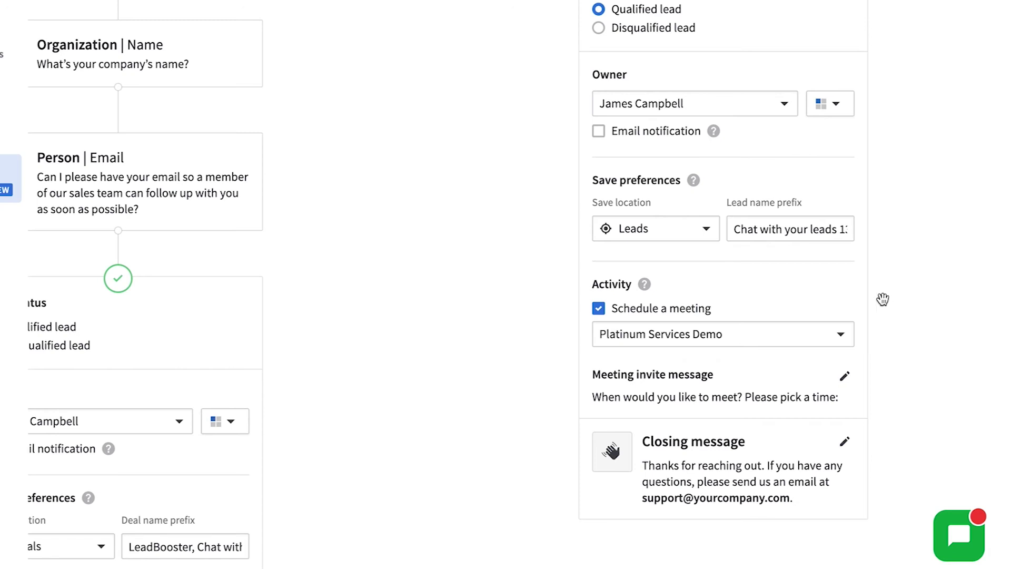
pyautogui.scroll(15, 883, 298)
pyautogui.scroll(2, 196, 164)
pyautogui.click(195, 160)
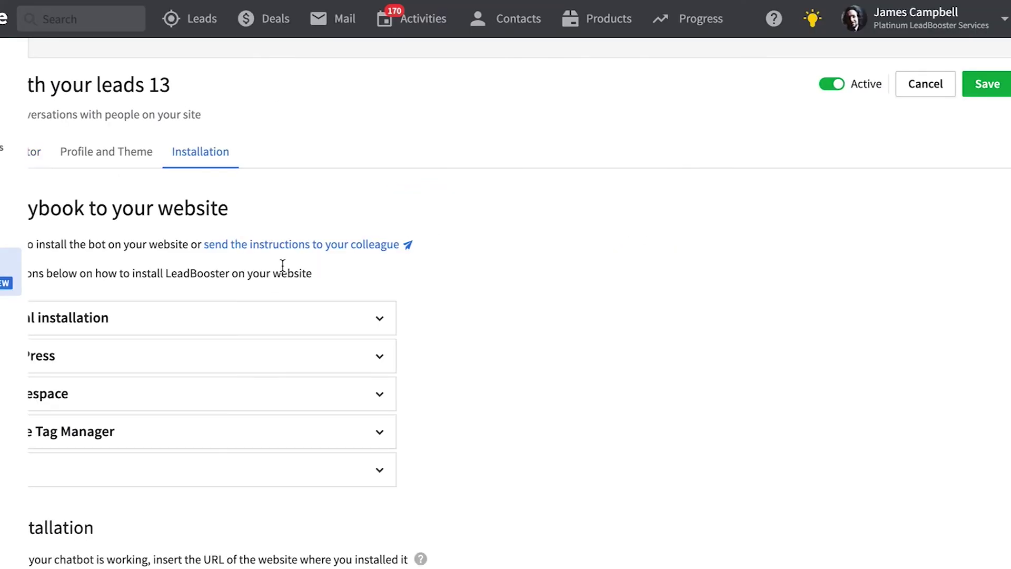
pyautogui.click(364, 251)
pyautogui.click(354, 80)
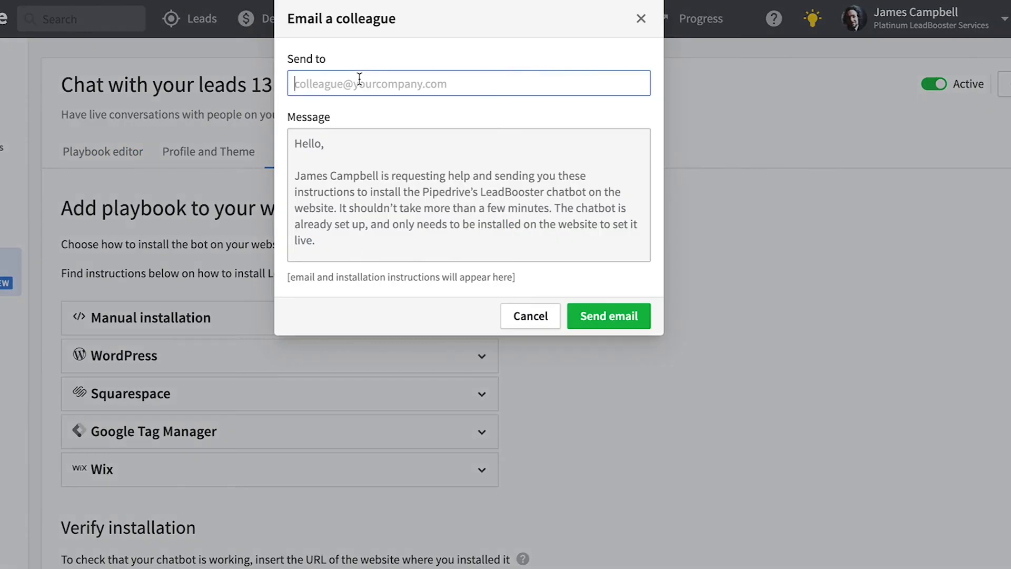
pyautogui.write('myangr')
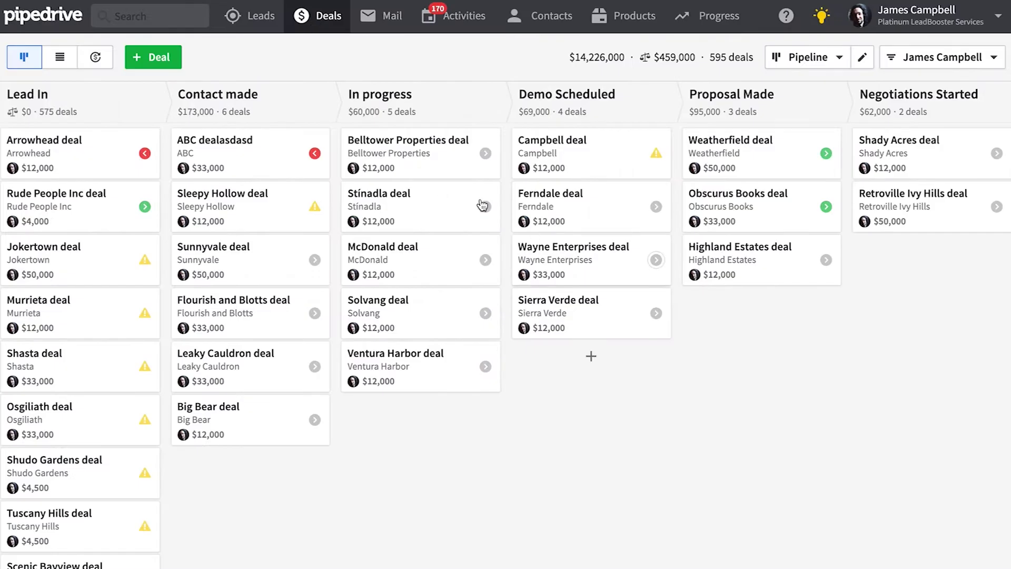
# Open the Live Chat inbox from Leads and set your status to online on desktop and mobile
pyautogui.click(250, 29)
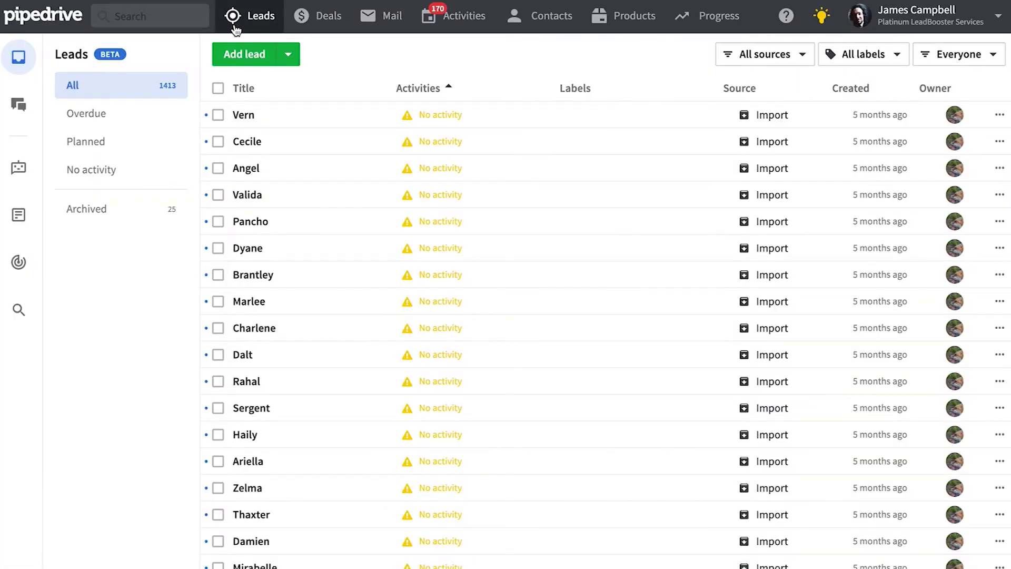
pyautogui.click(20, 105)
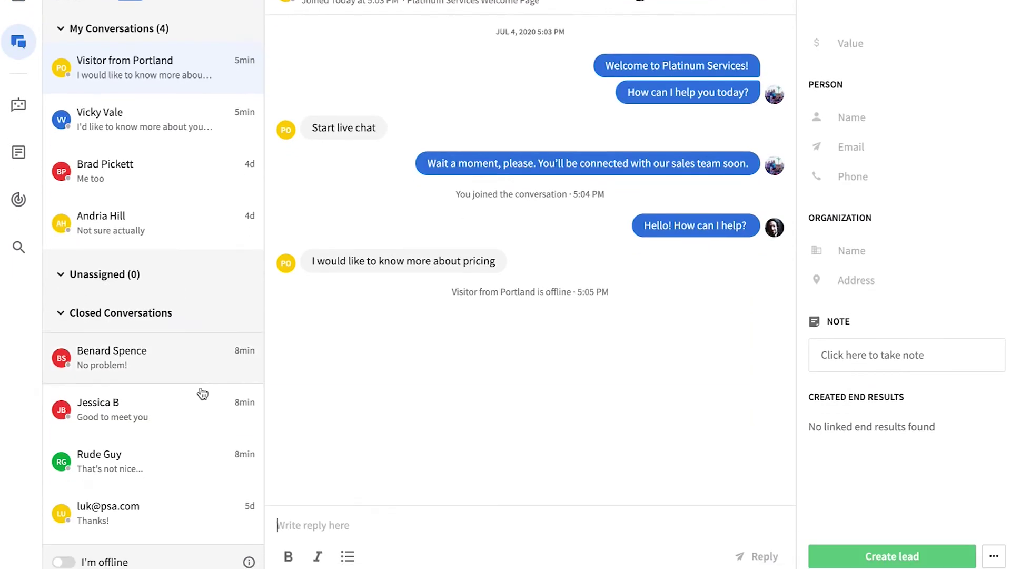
pyautogui.click(87, 559)
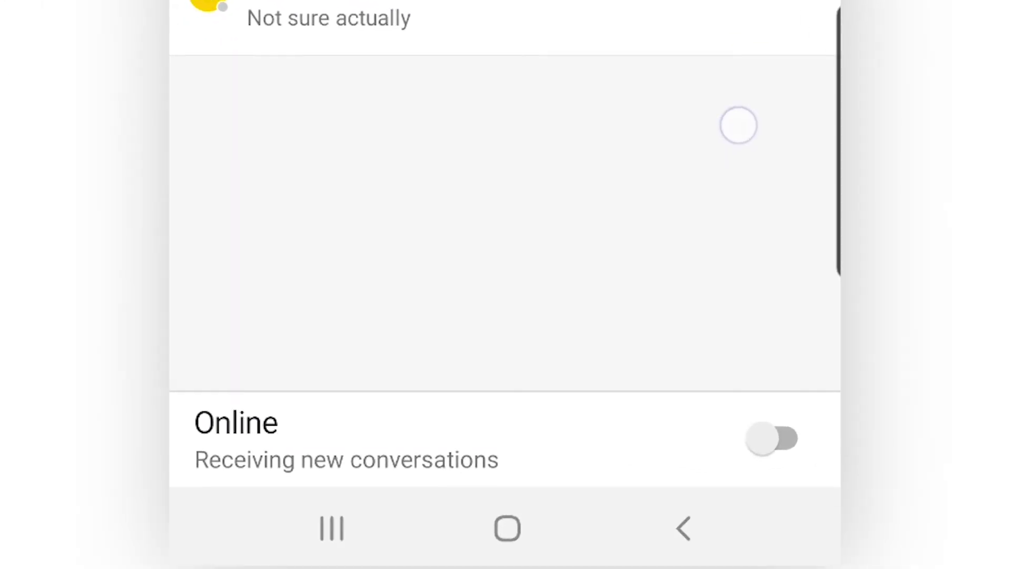
pyautogui.click(774, 438)
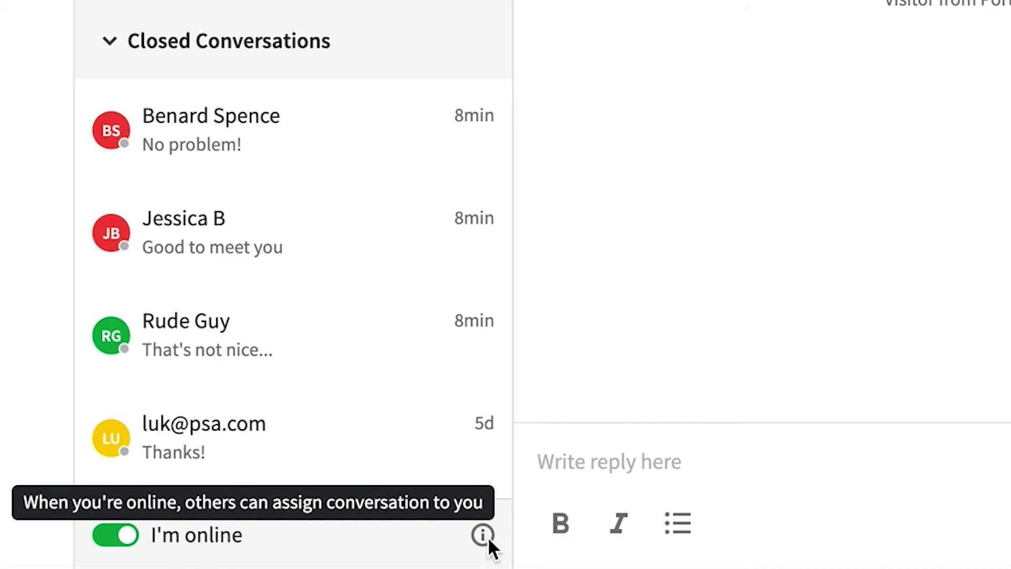
pyautogui.click(150, 538)
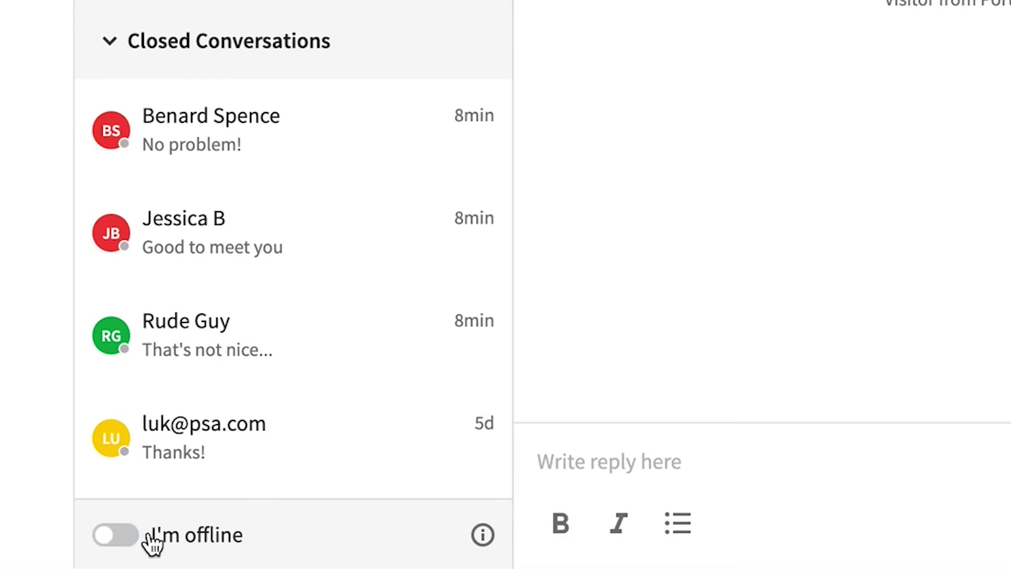
pyautogui.click(151, 538)
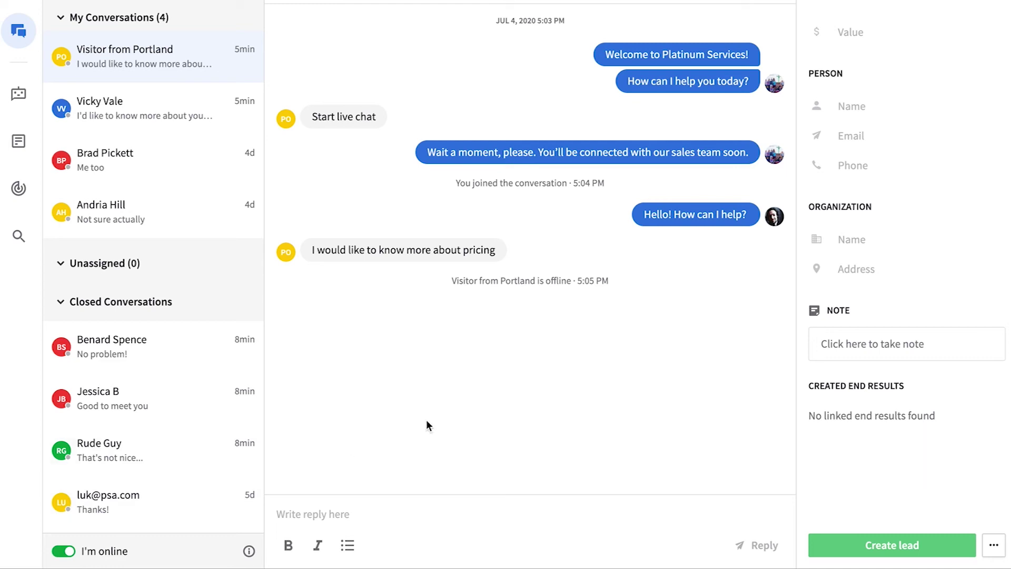
# Trigger a visitor request, then assign the unassigned Visitor from Portland chat to yourself
pyautogui.click(566, 369)
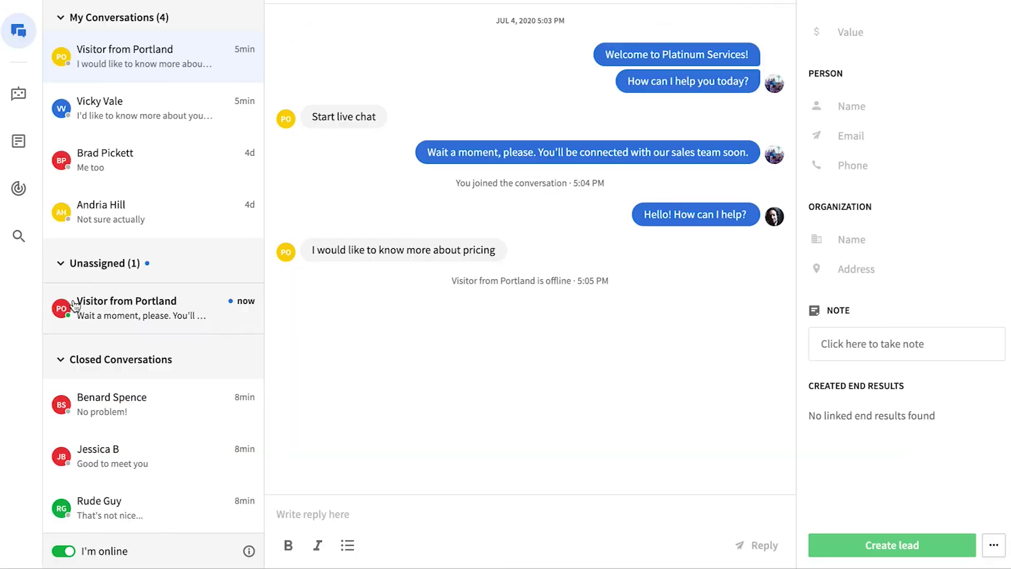
pyautogui.click(114, 316)
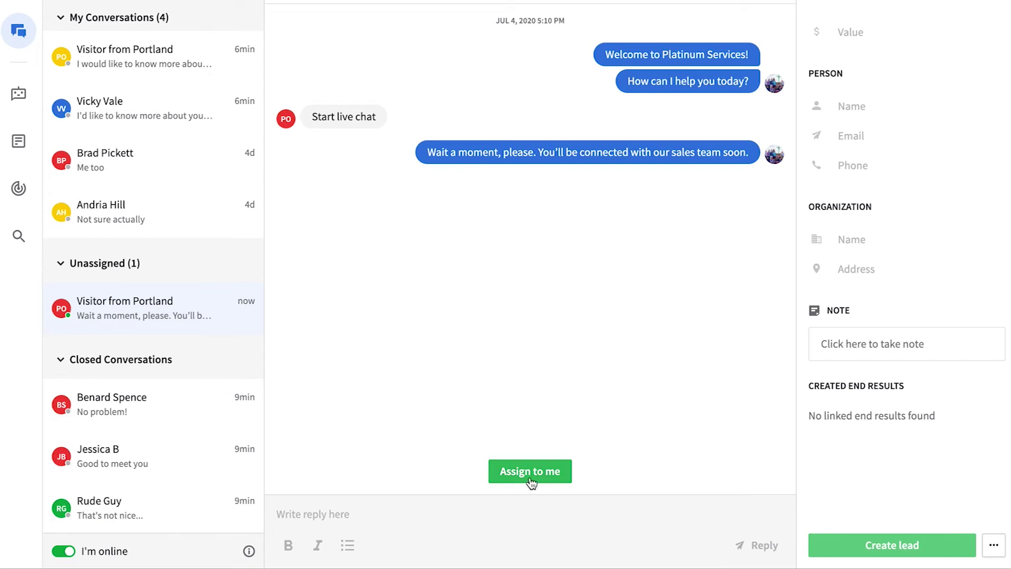
pyautogui.click(565, 484)
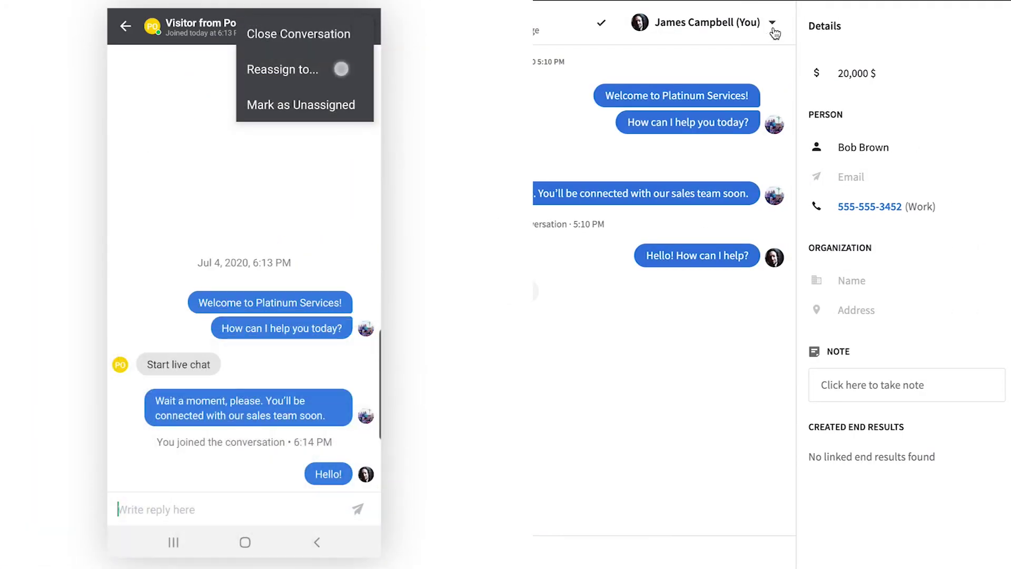
pyautogui.click(772, 25)
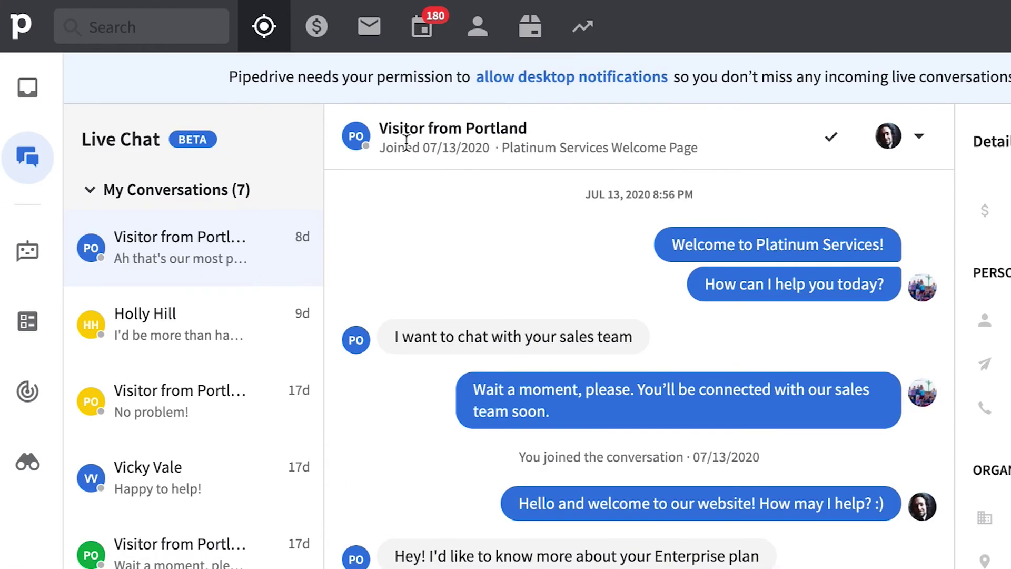
# Allow browser notifications for Pipedrive, then claim the new chat from the phone notification
pyautogui.click(594, 85)
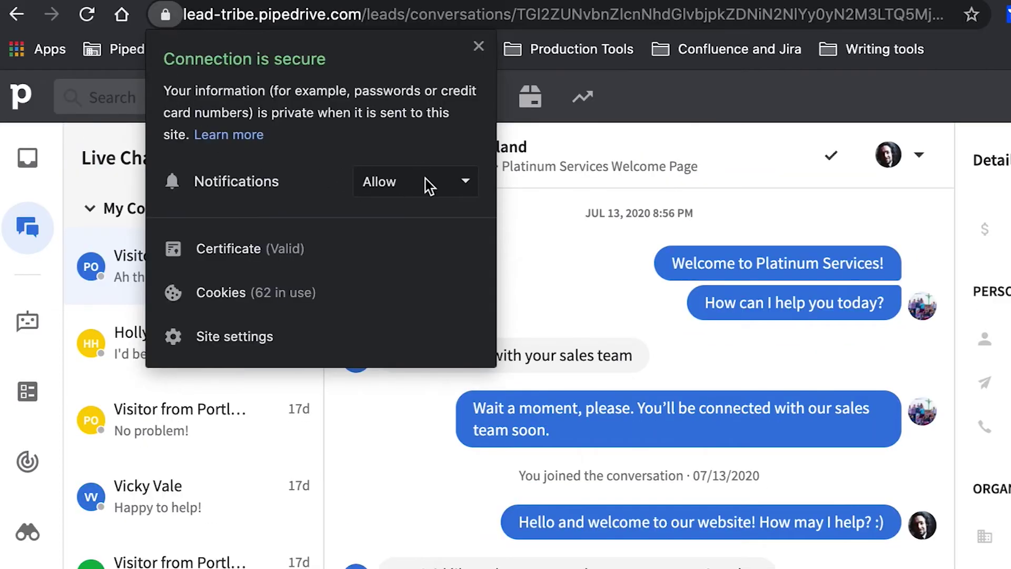
pyautogui.click(437, 185)
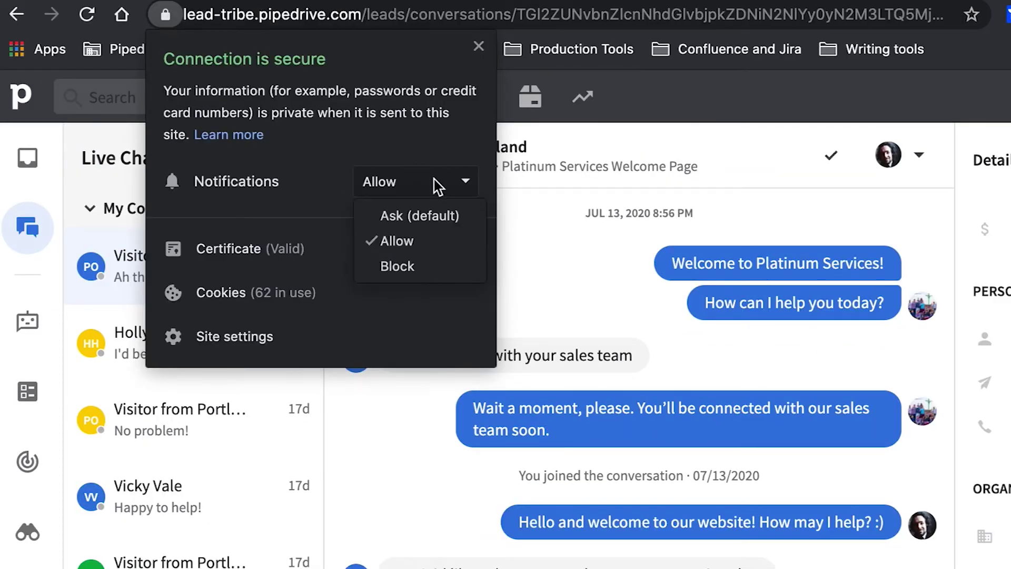
pyautogui.click(444, 243)
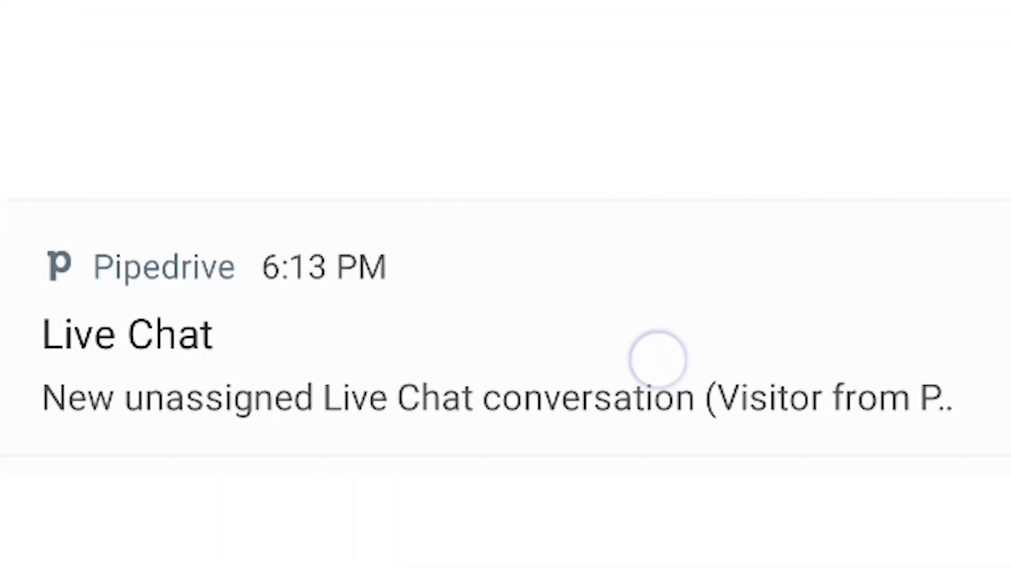
pyautogui.click(658, 359)
pyautogui.click(505, 419)
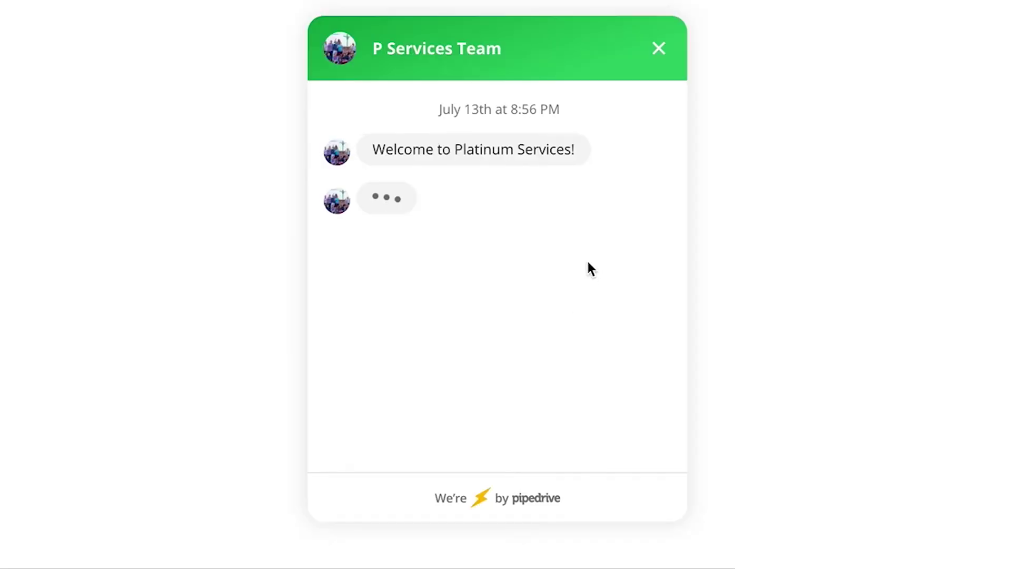
# Claim the Portland visitor's sales-team chat and reply 'Hello! How can I help?'
pyautogui.click(542, 351)
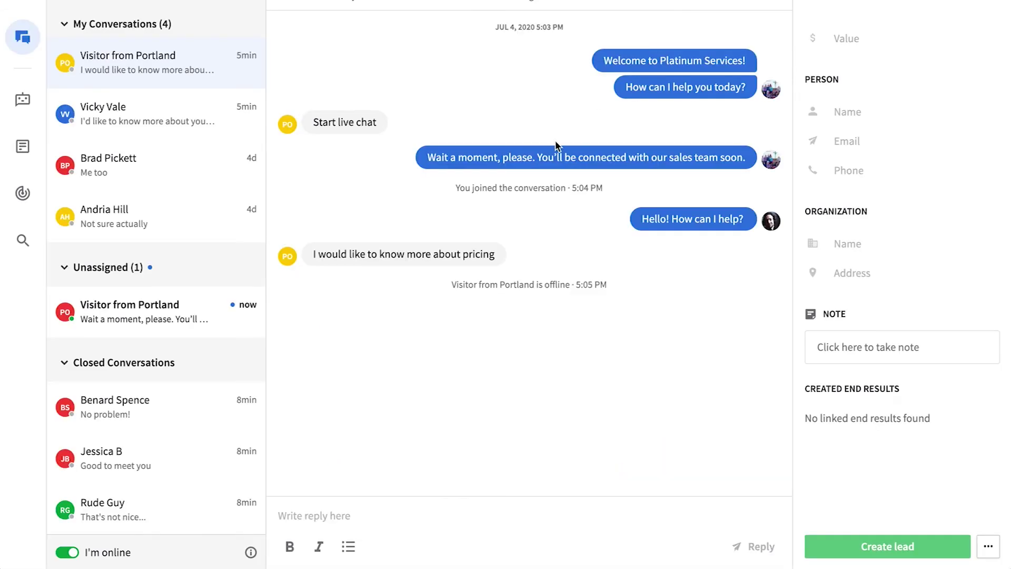
pyautogui.click(116, 319)
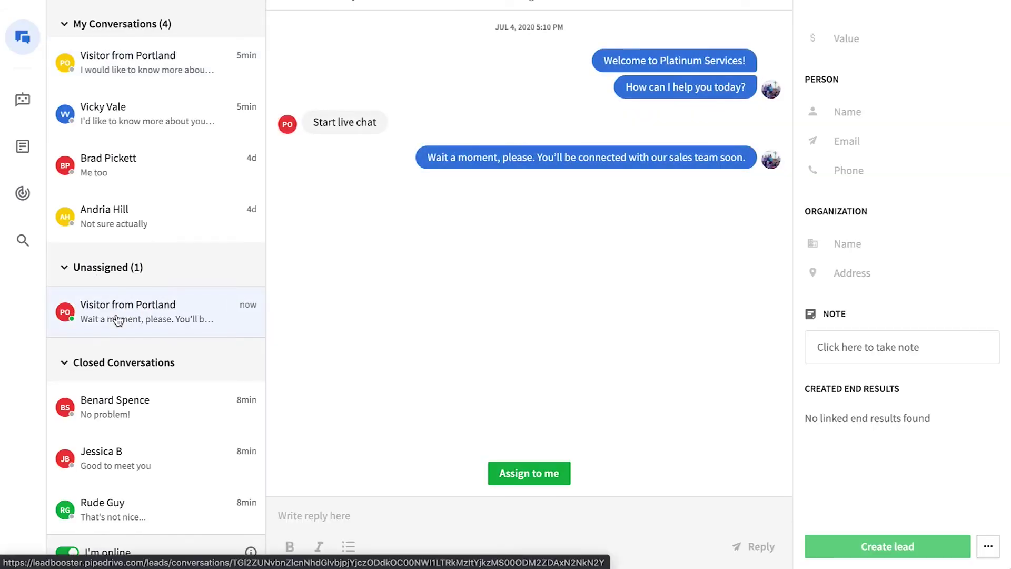
pyautogui.click(548, 481)
pyautogui.write('Hello!')
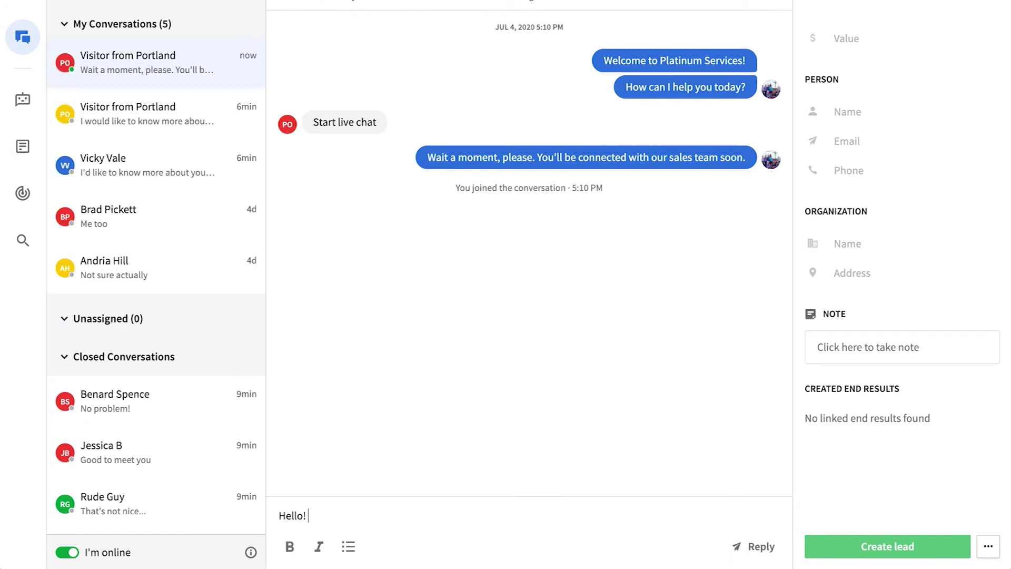
pyautogui.write(' How can I help?')
pyautogui.press('Return')
pyautogui.click(854, 112)
pyautogui.write('Bob Brown')
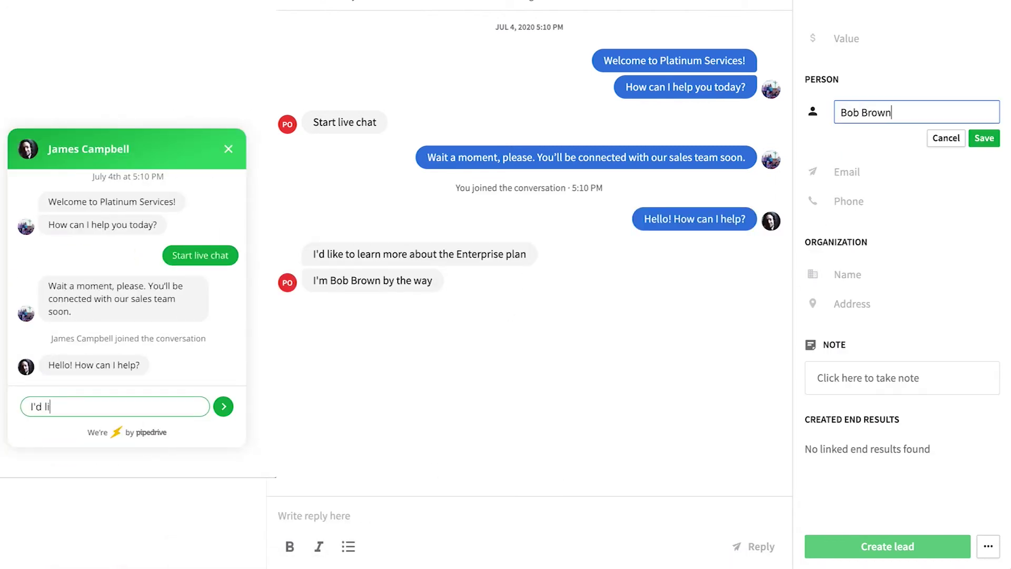
pyautogui.press('Return')
pyautogui.click(849, 169)
pyautogui.write('555-555-3452')
pyautogui.press('Return')
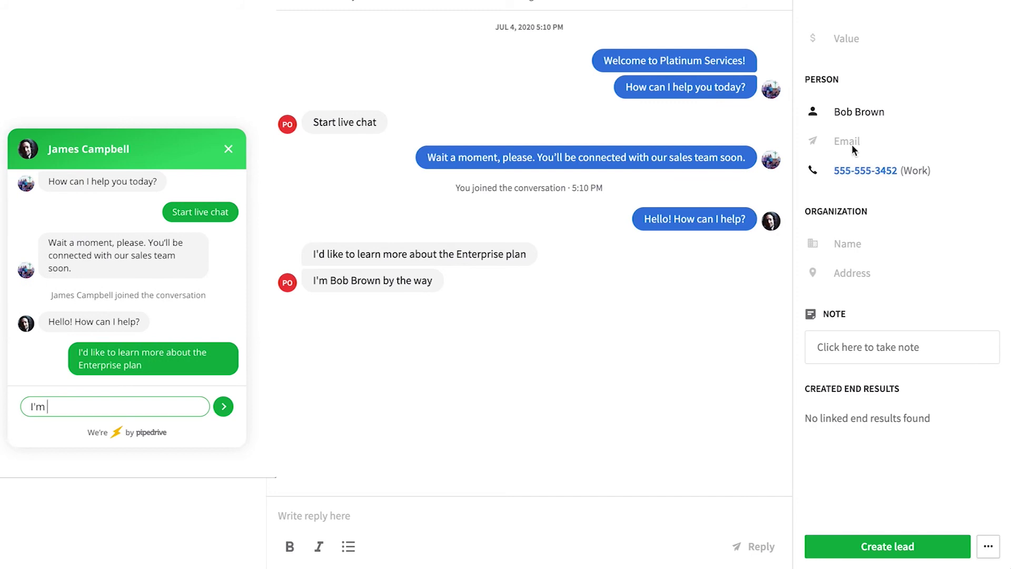
# Set the lead value to 20,000, save an enterprise-plan note, and claim the other Portland chat
pyautogui.click(849, 39)
pyautogui.click(980, 66)
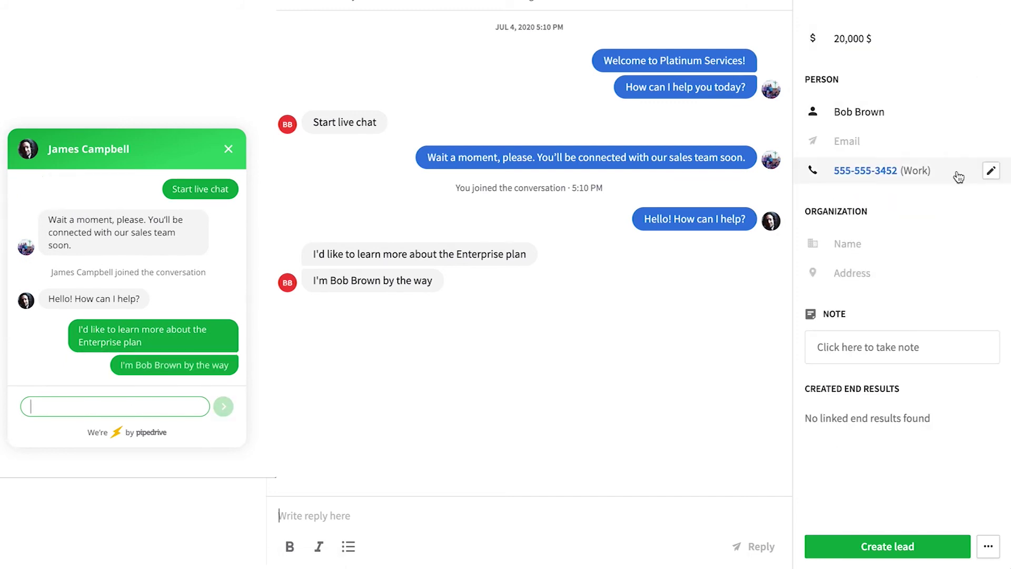
pyautogui.click(895, 352)
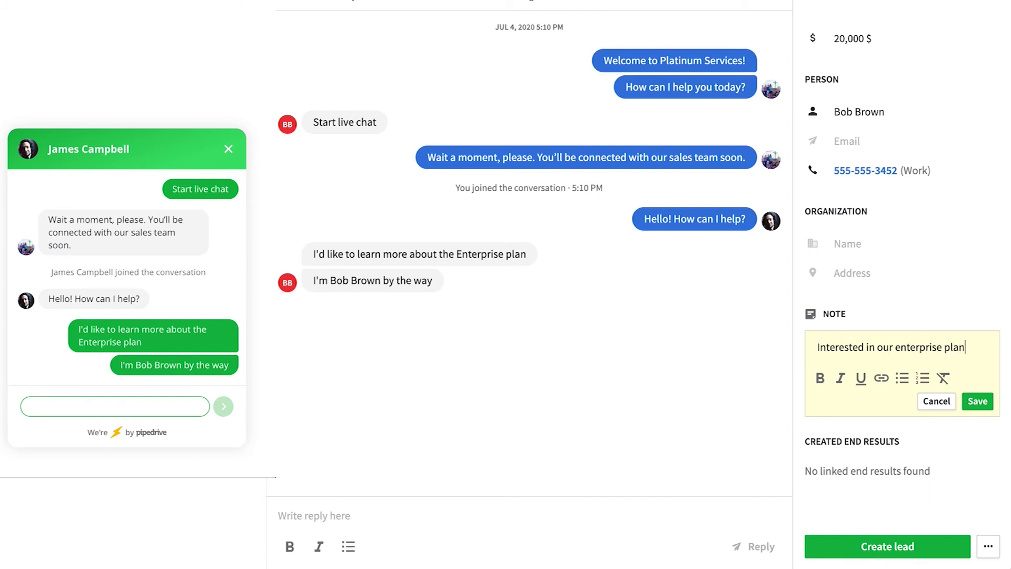
pyautogui.click(977, 400)
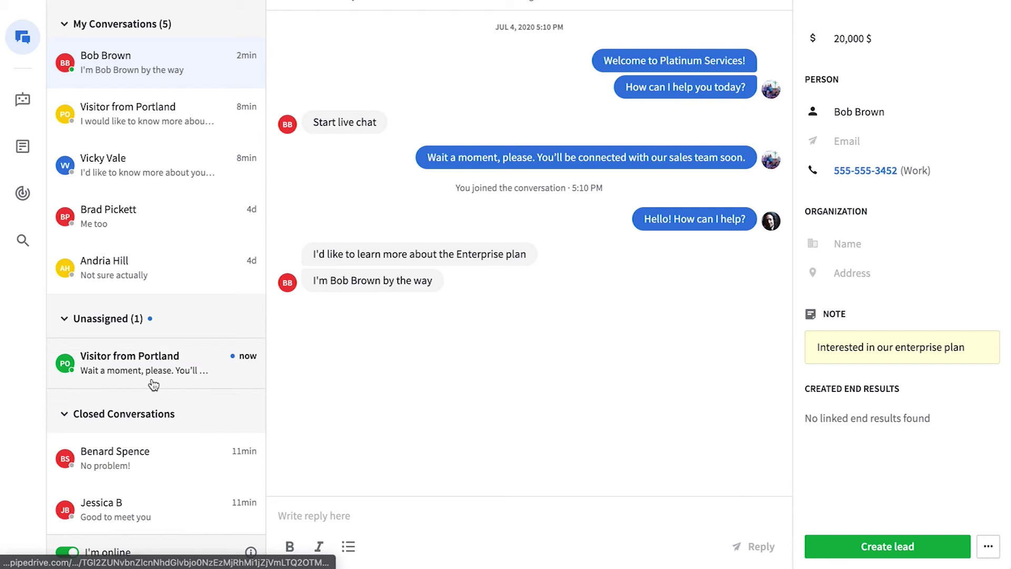
pyautogui.click(153, 383)
pyautogui.click(521, 480)
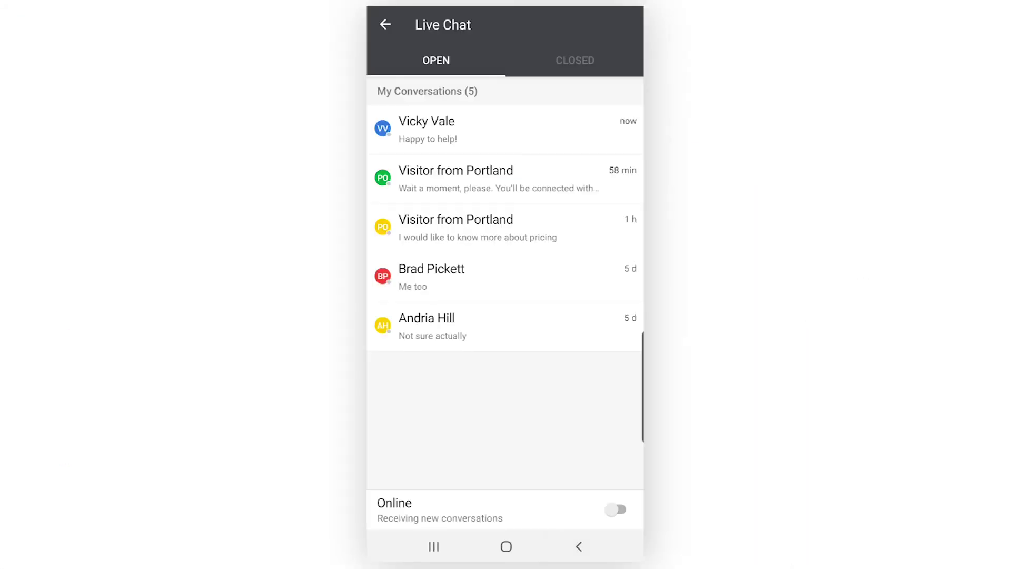
# Reply 'No problem!' to the Visitor from Portland chat in the mobile app
pyautogui.click(566, 237)
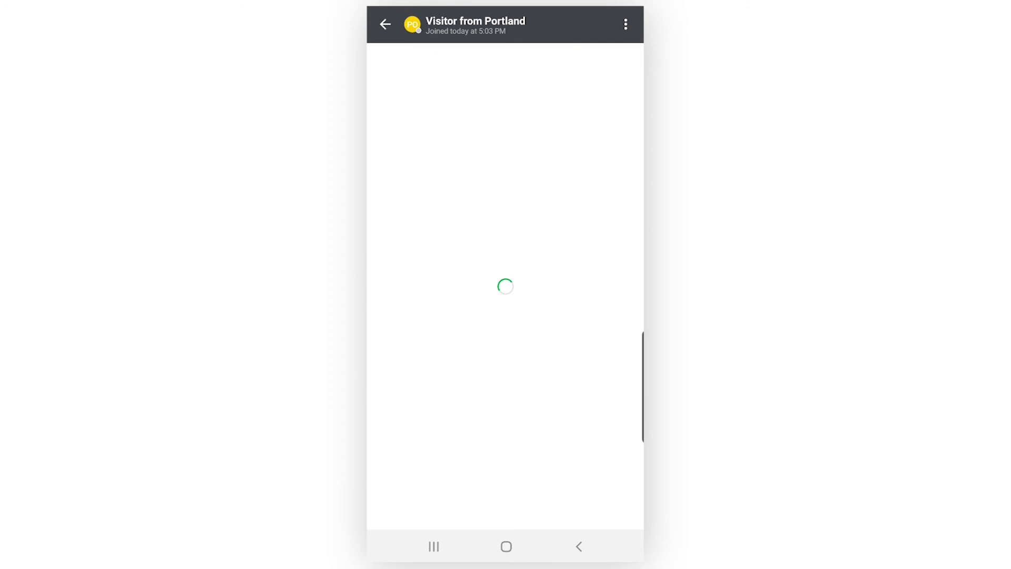
pyautogui.click(448, 512)
pyautogui.write('No')
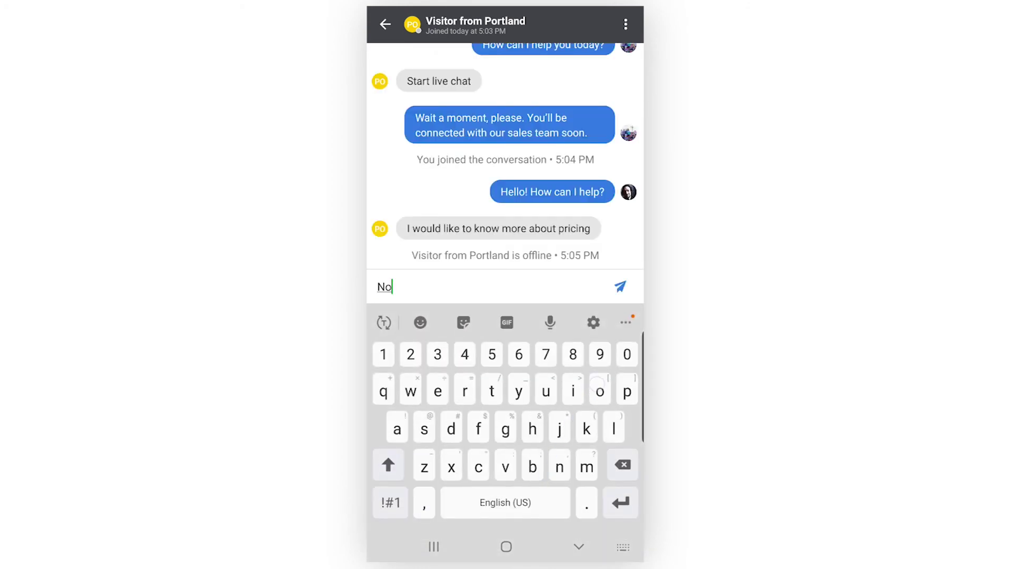
pyautogui.write(' problem!')
pyautogui.click(621, 285)
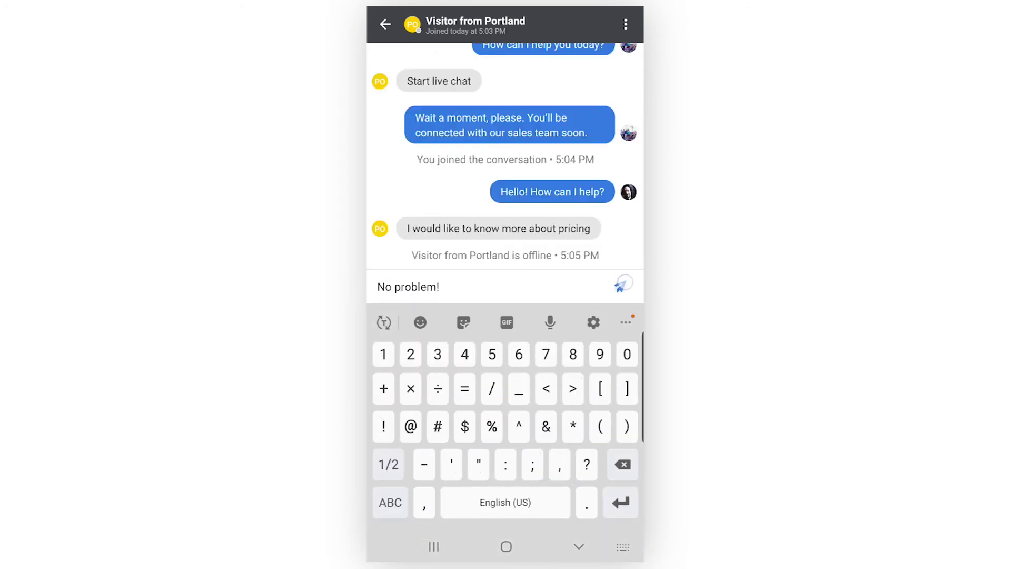
pyautogui.click(578, 546)
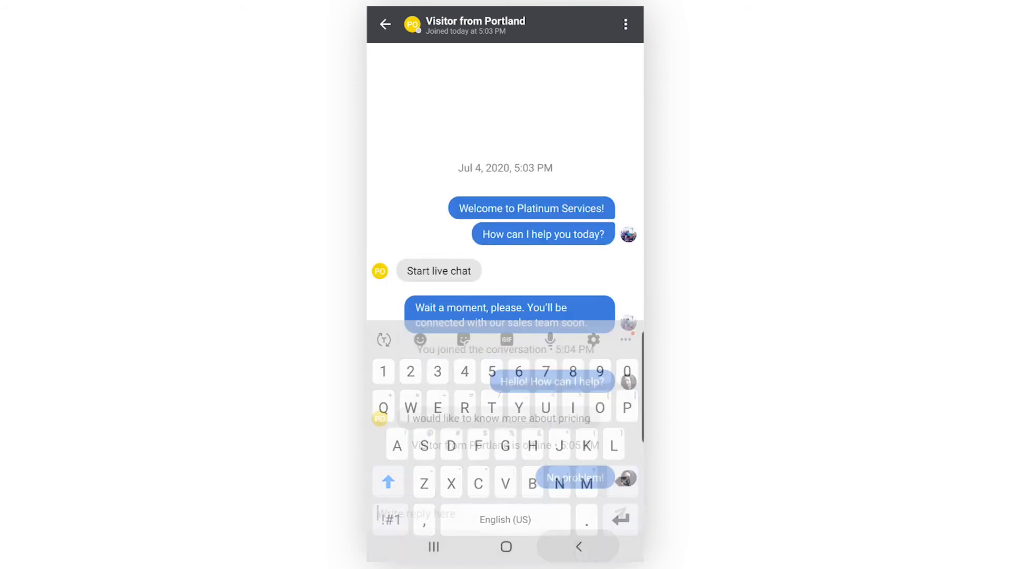
pyautogui.click(579, 546)
pyautogui.click(546, 325)
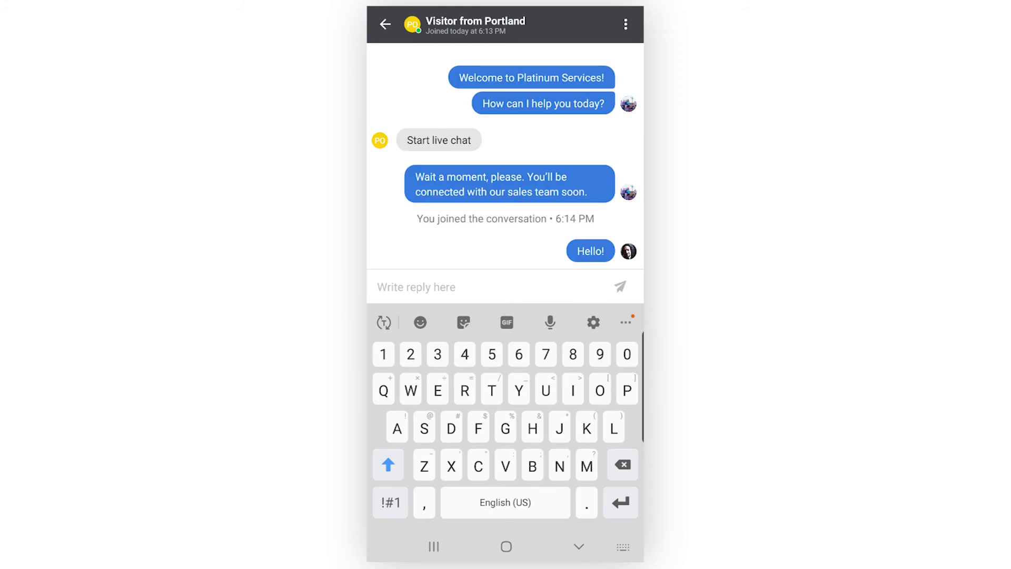
pyautogui.click(620, 22)
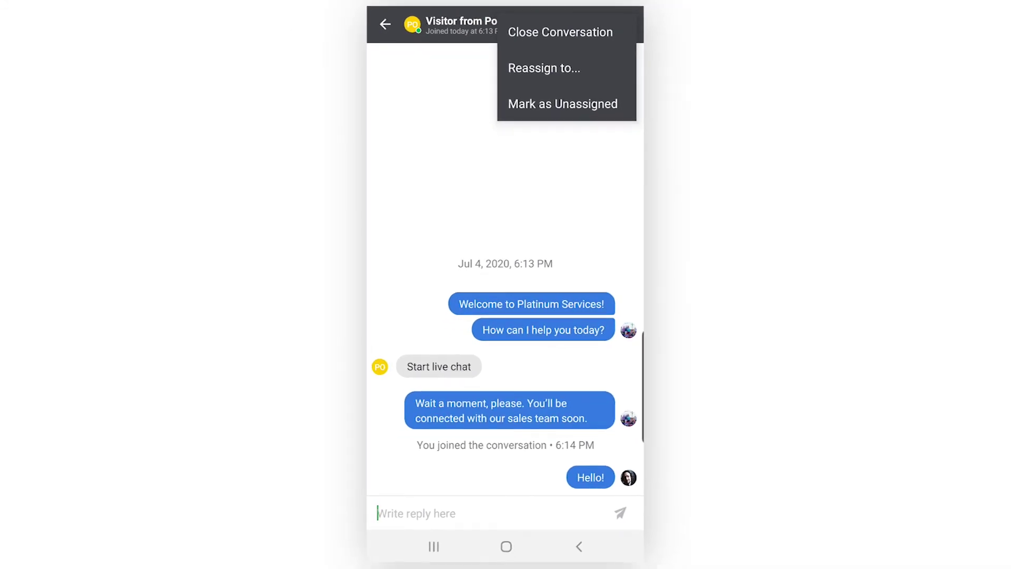
pyautogui.click(603, 67)
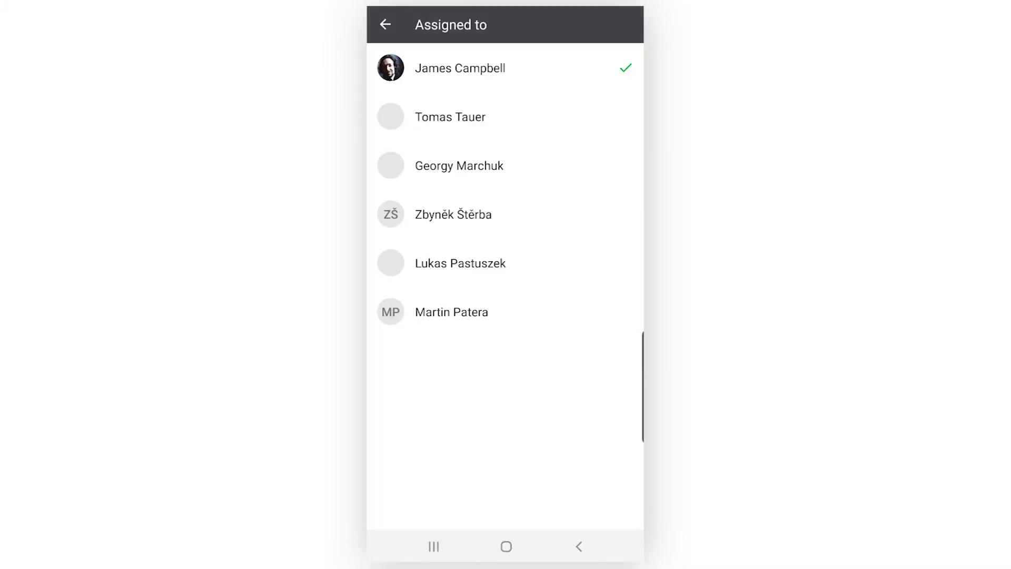
pyautogui.click(533, 258)
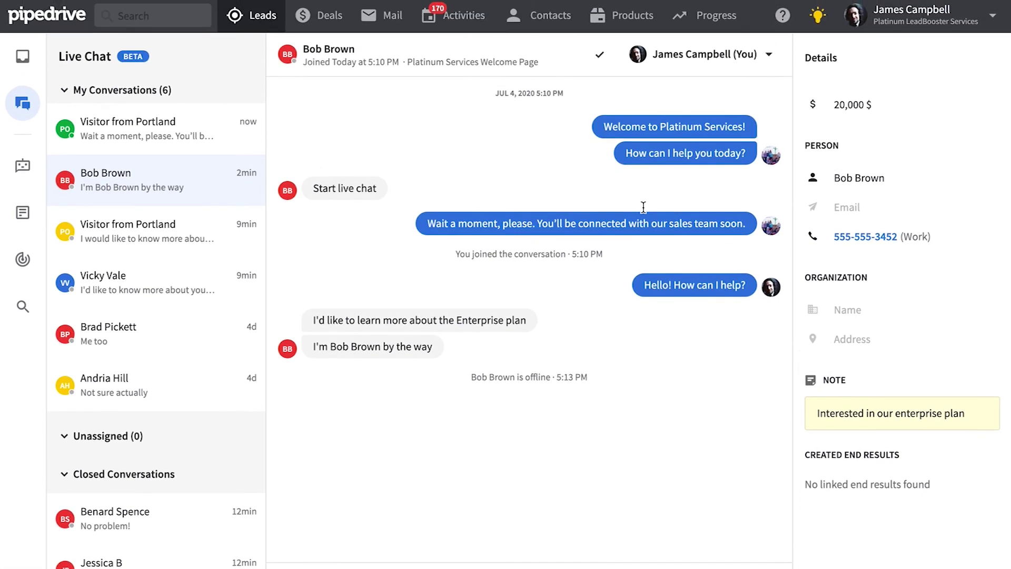
pyautogui.click(600, 59)
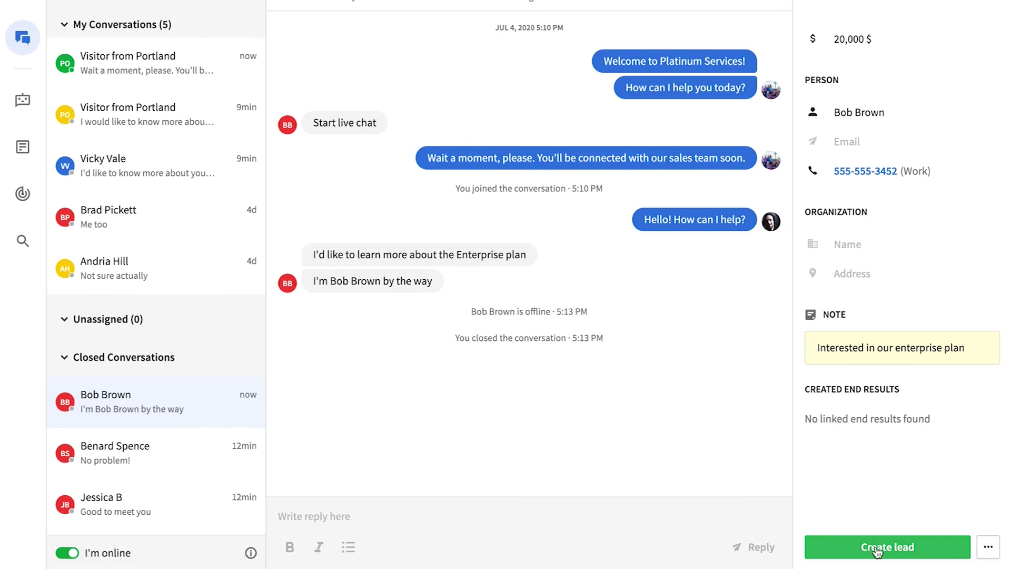
pyautogui.click(22, 22)
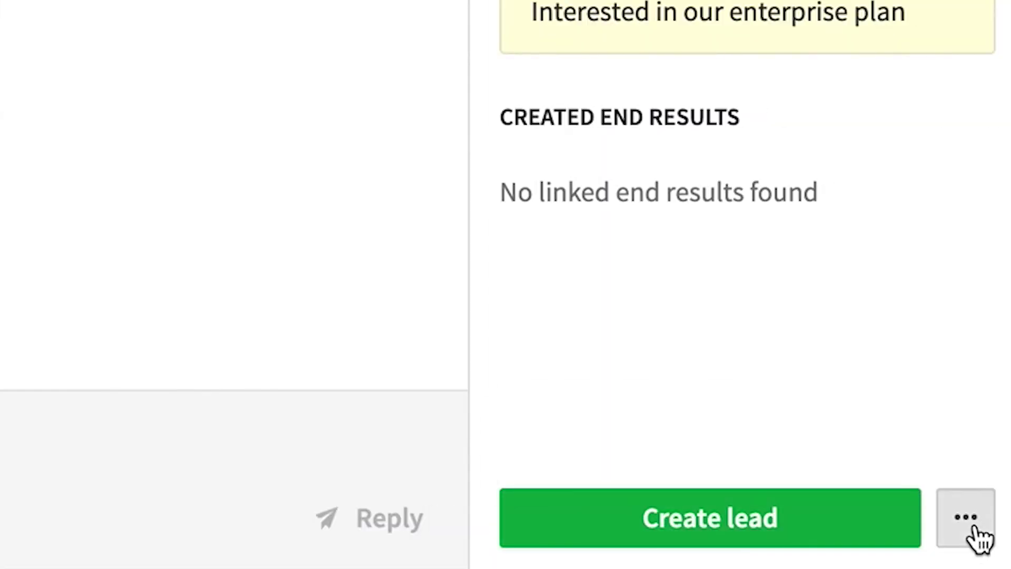
pyautogui.click(969, 523)
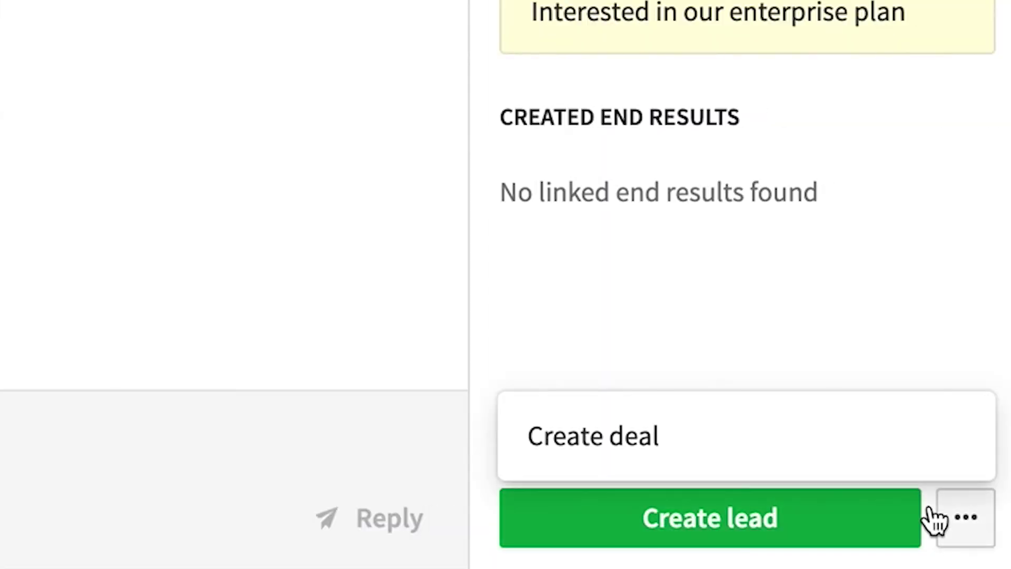
pyautogui.click(731, 449)
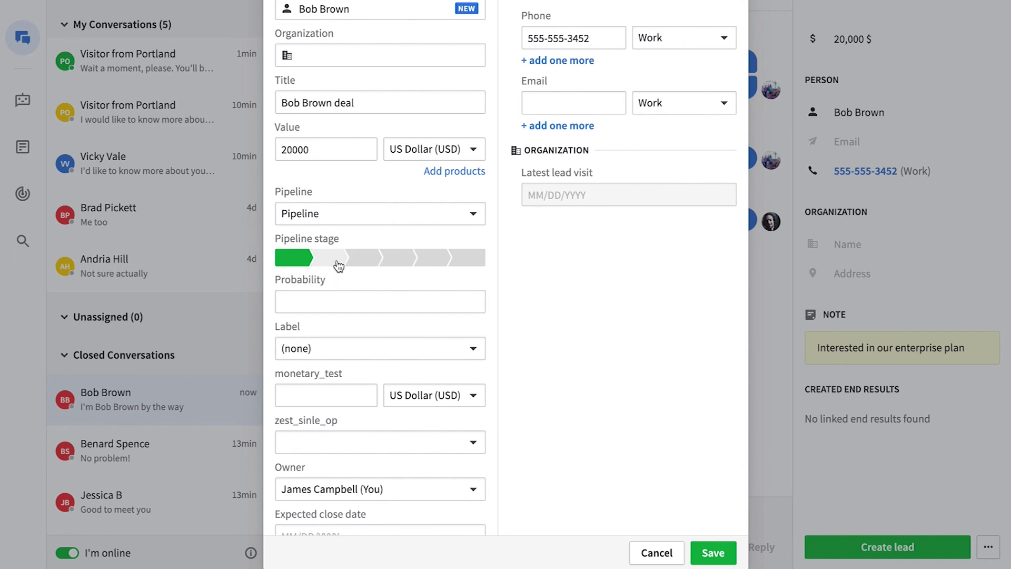
pyautogui.click(339, 263)
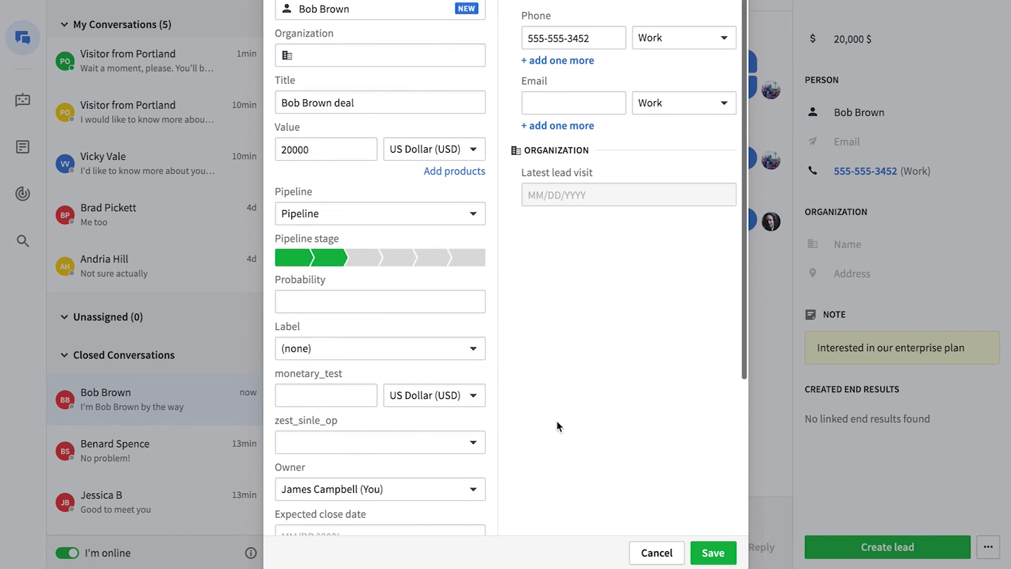
pyautogui.click(703, 550)
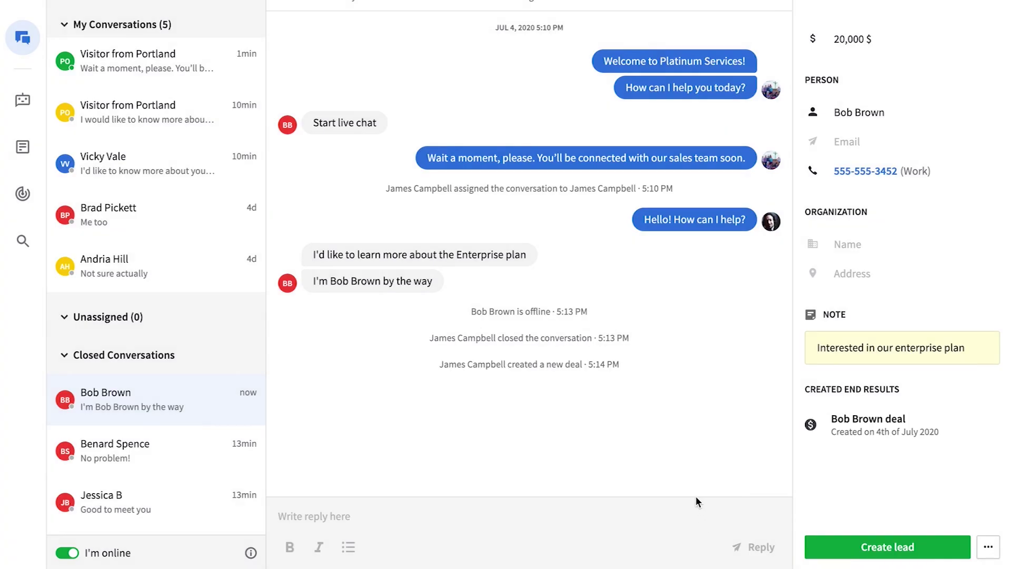
# Open the new Bob Brown deal from Created end results and scroll through its details
pyautogui.click(922, 419)
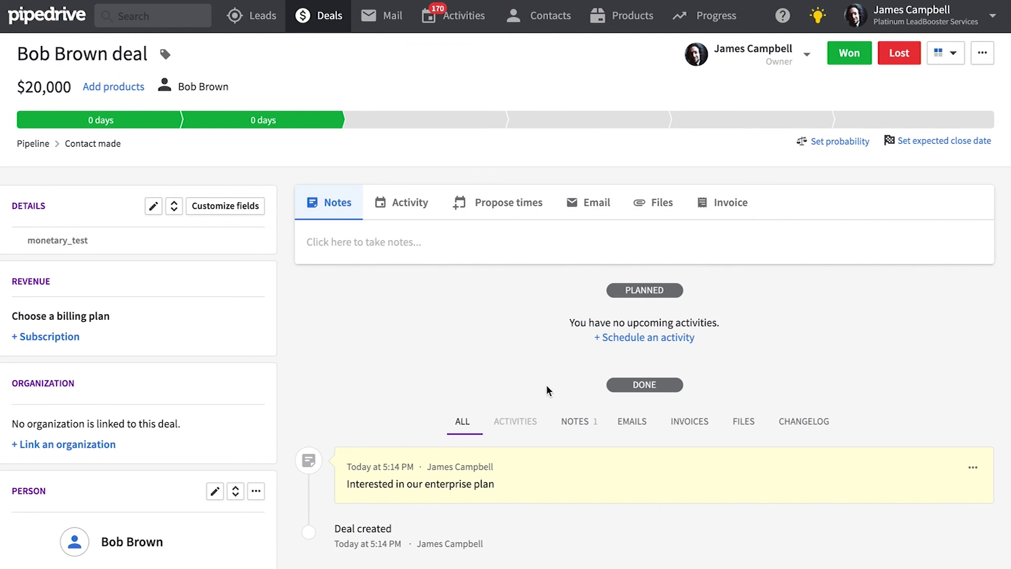
pyautogui.scroll(-4, 549, 386)
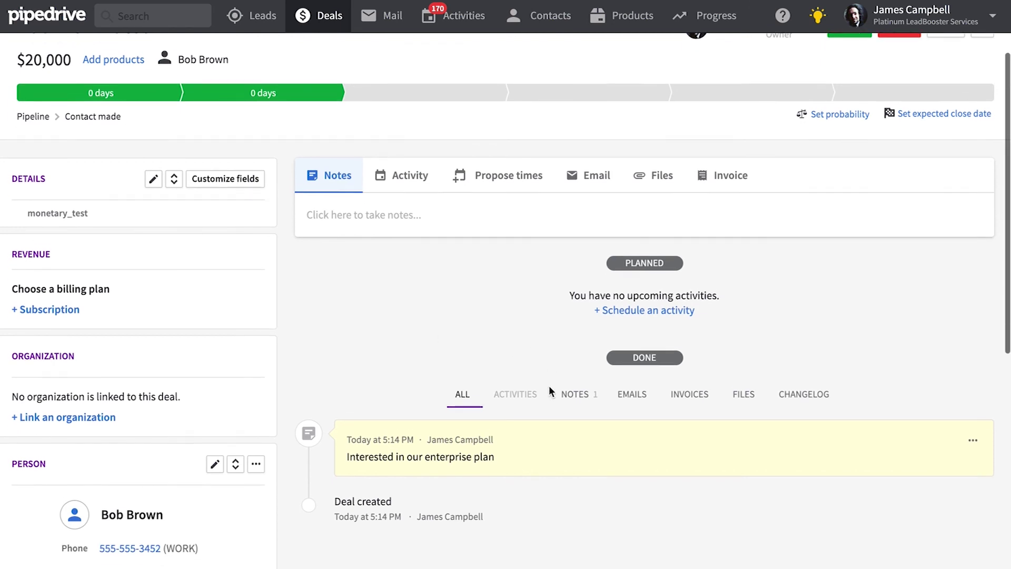